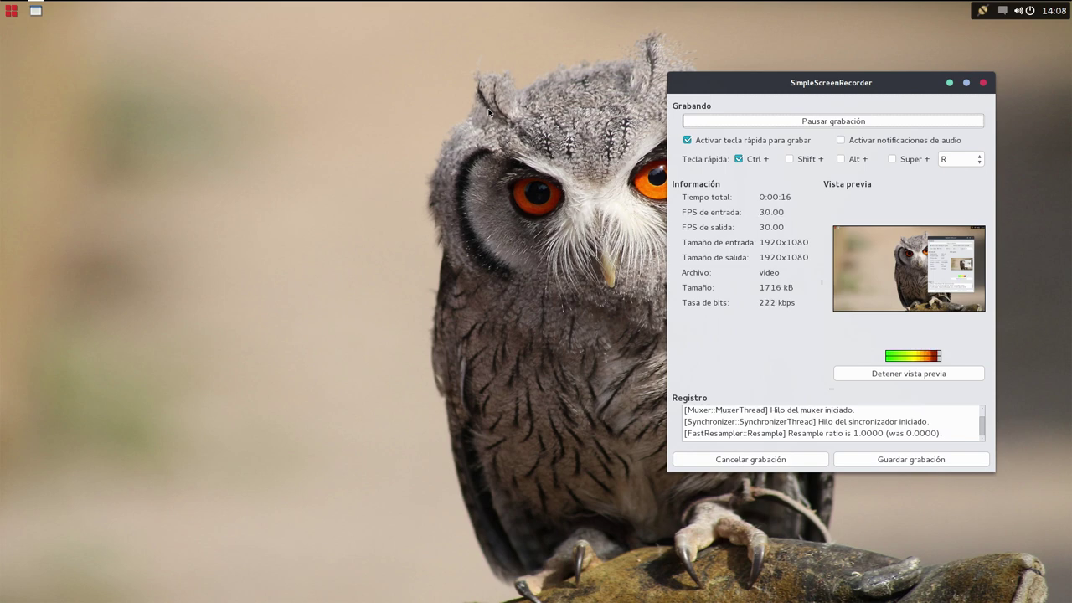
Move the SimpleScreenRecorder window aside and minimize it to clear the desktop.
{"action": "left_click_drag", "start_coordinate": [797, 83], "coordinate": [194, 79]}
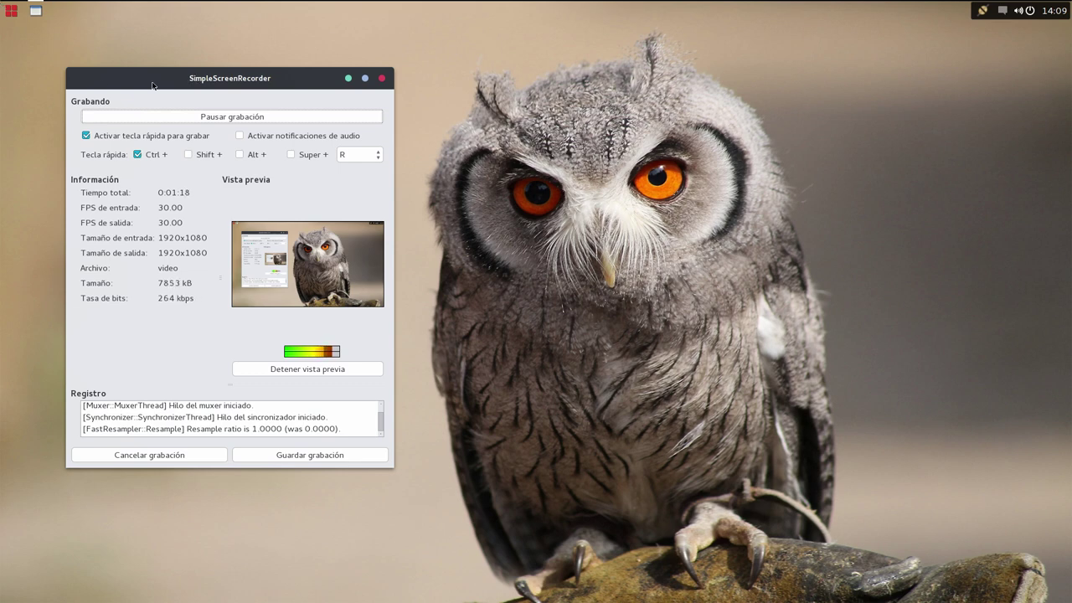
{"action": "left_click", "coordinate": [349, 79]}
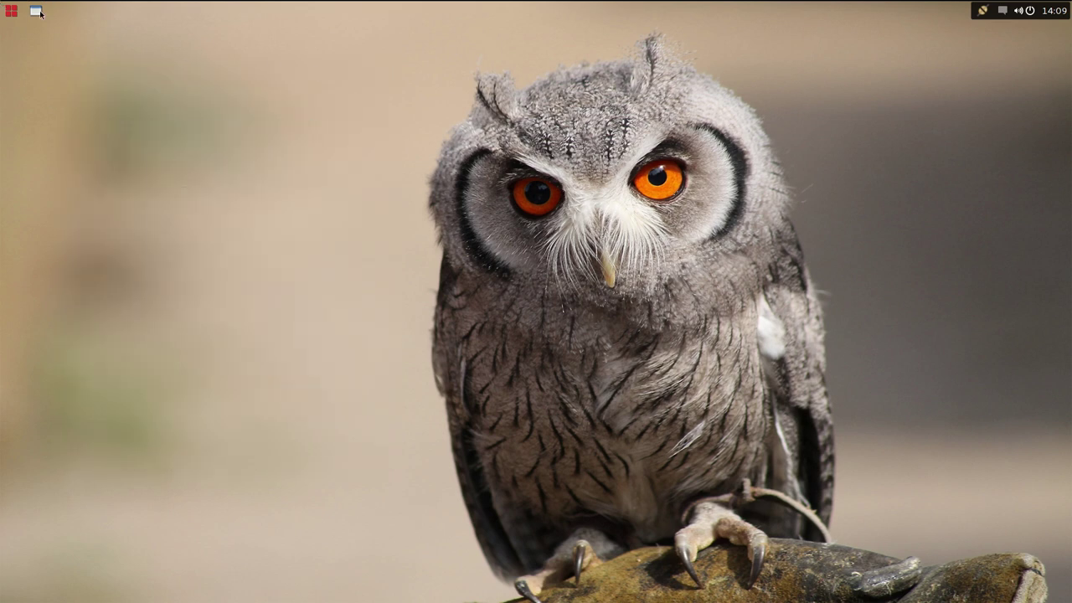
Open the file manager to view the home folder and its icons, and close it again.
{"action": "left_click", "coordinate": [13, 11]}
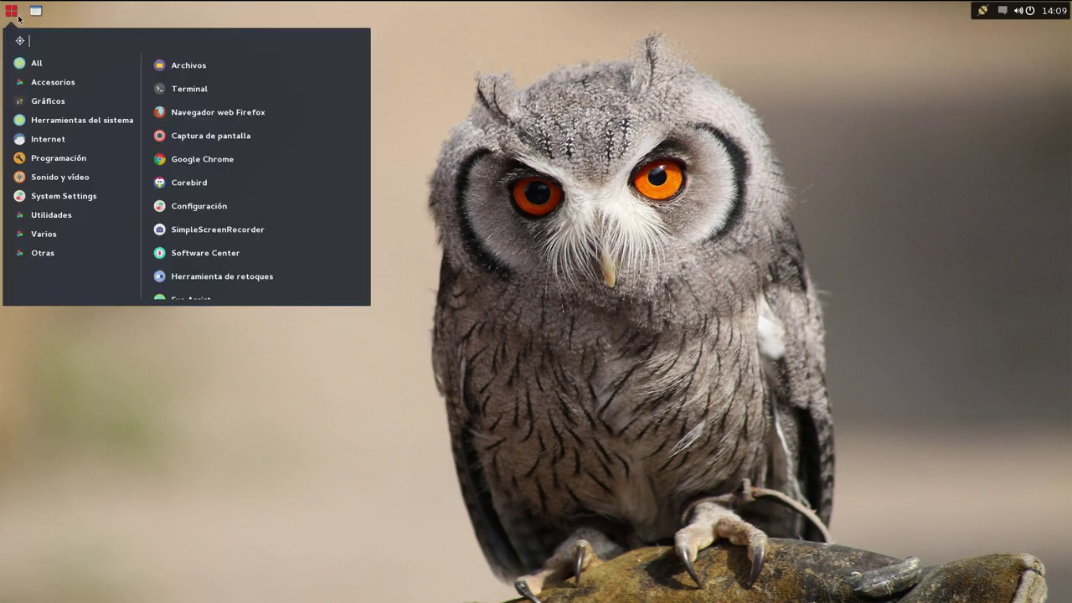
{"action": "left_click", "coordinate": [202, 67]}
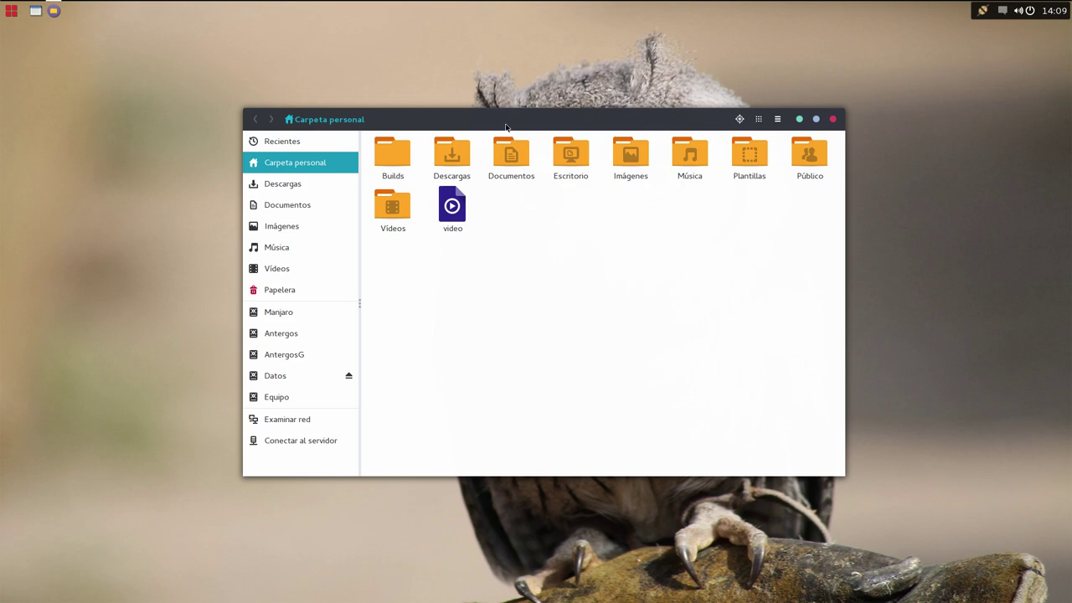
{"action": "left_click_drag", "start_coordinate": [509, 118], "coordinate": [427, 112]}
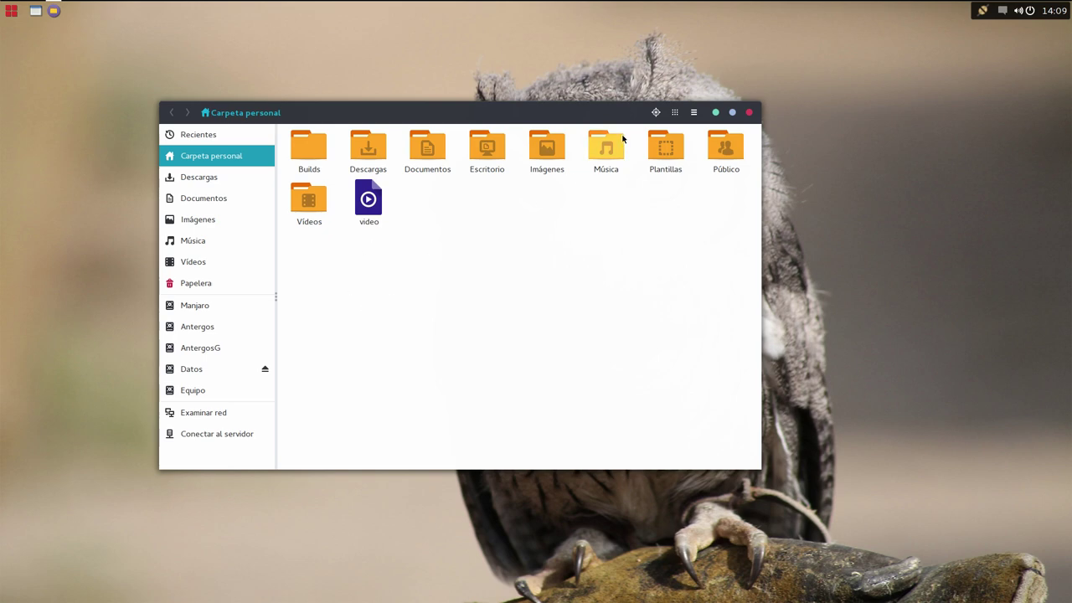
{"action": "left_click", "coordinate": [752, 113]}
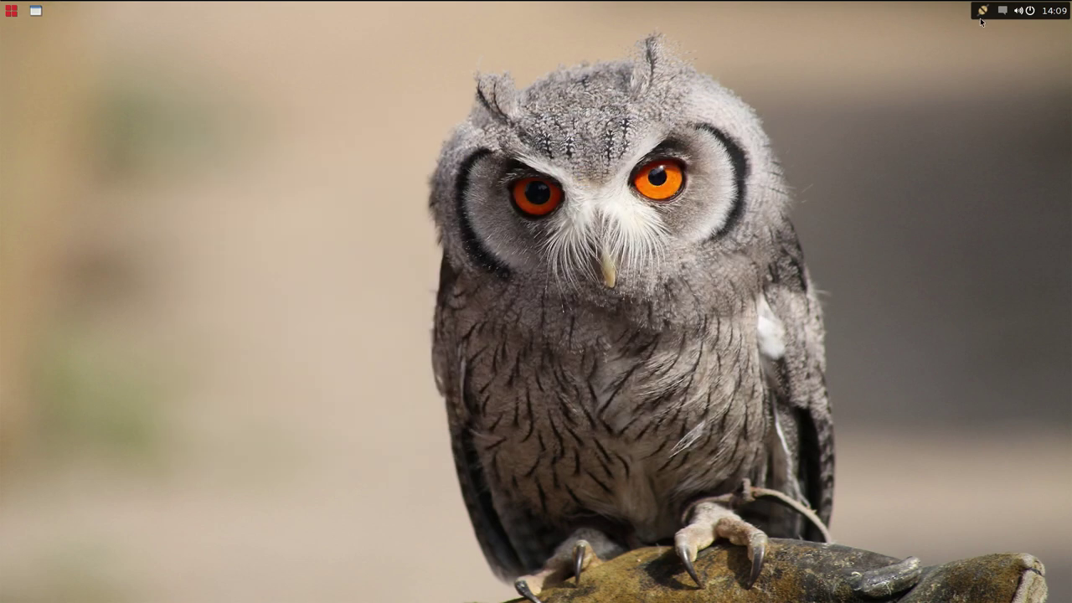
View the general system information in the Details section of the system settings, and close the window.
{"action": "left_click", "coordinate": [1023, 11]}
{"action": "left_click", "coordinate": [1003, 71]}
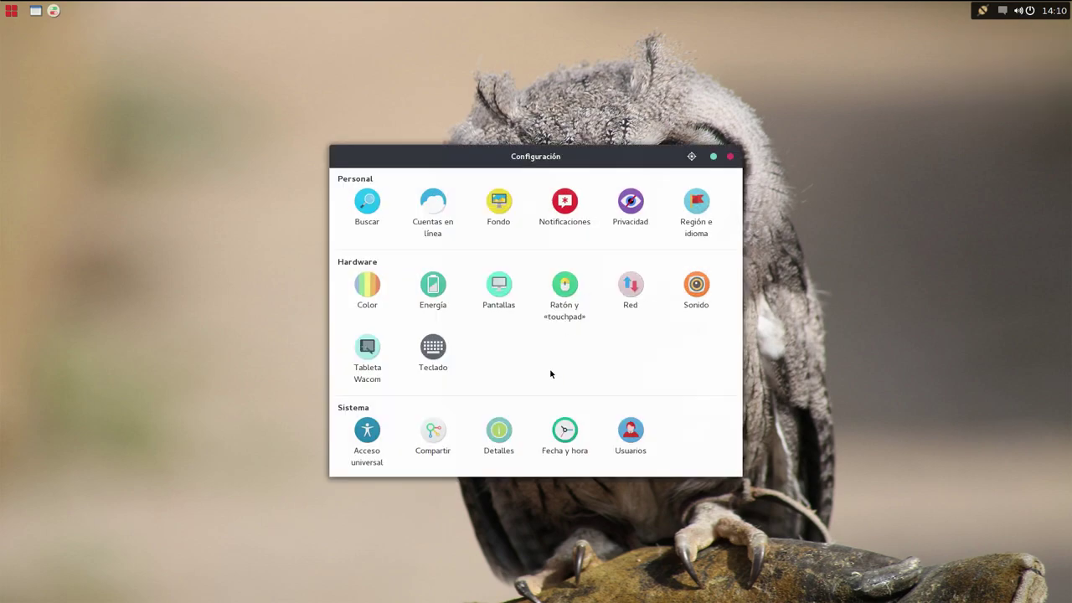
{"action": "left_click", "coordinate": [513, 430]}
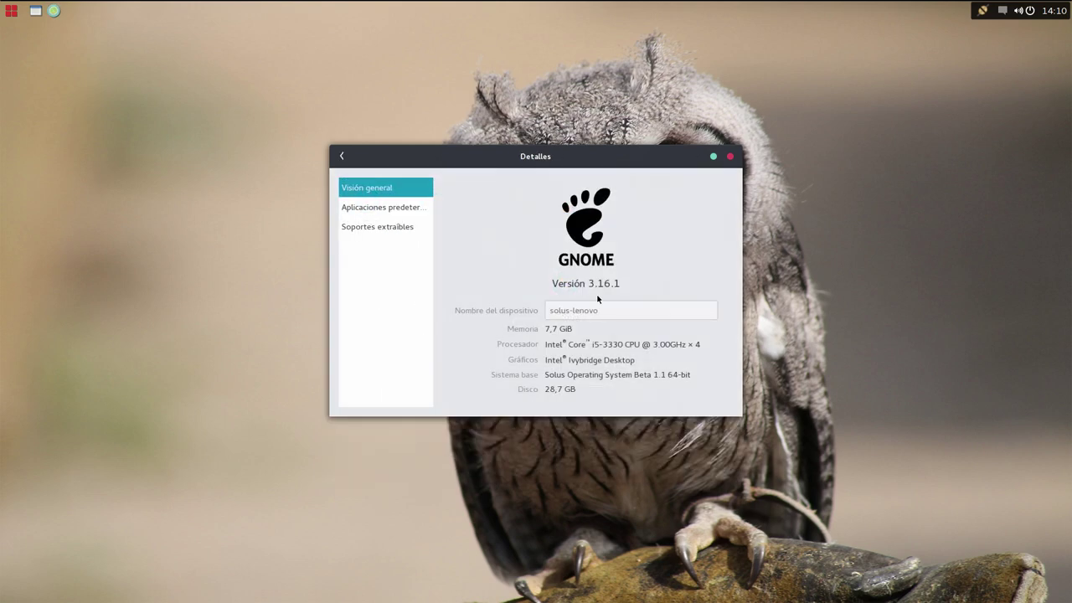
{"action": "left_click_drag", "start_coordinate": [578, 156], "coordinate": [370, 140]}
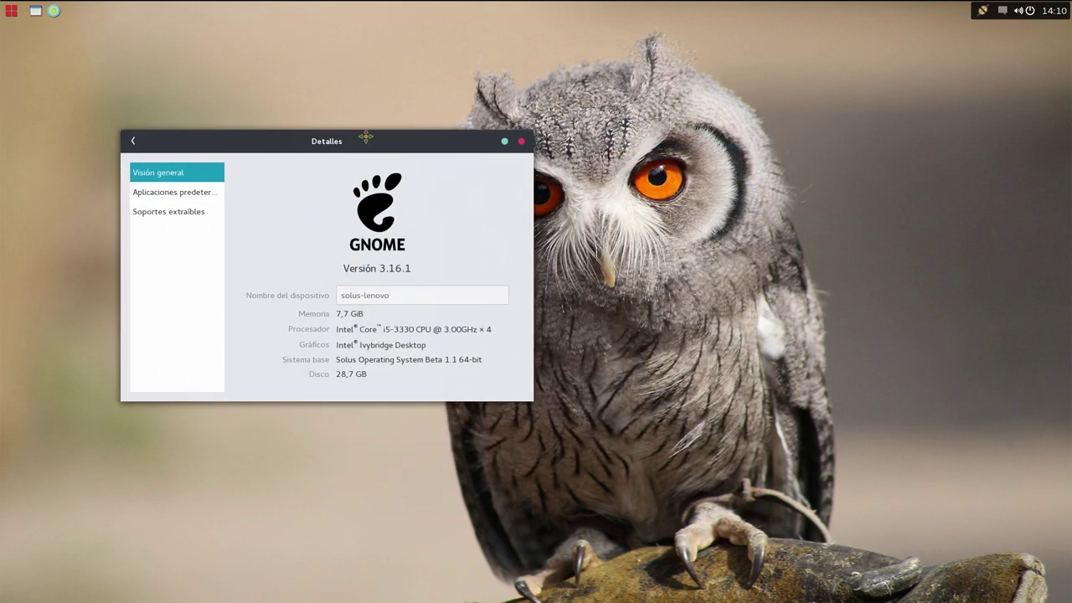
{"action": "left_click", "coordinate": [521, 140]}
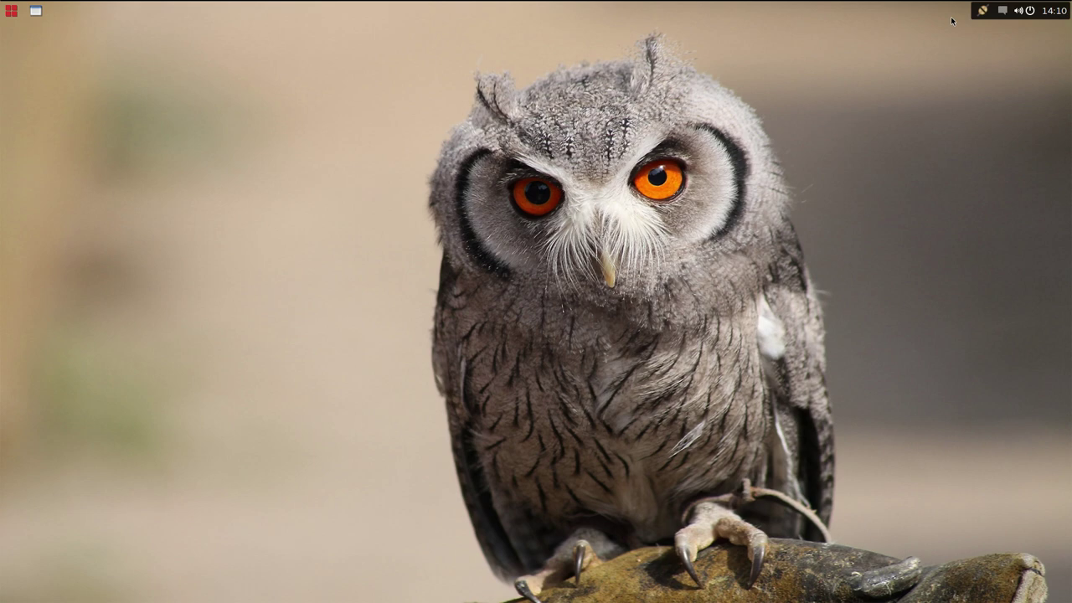
Glance at the application menu, open Budgie Settings, and place its window clear of the panel.
{"action": "left_click", "coordinate": [12, 11]}
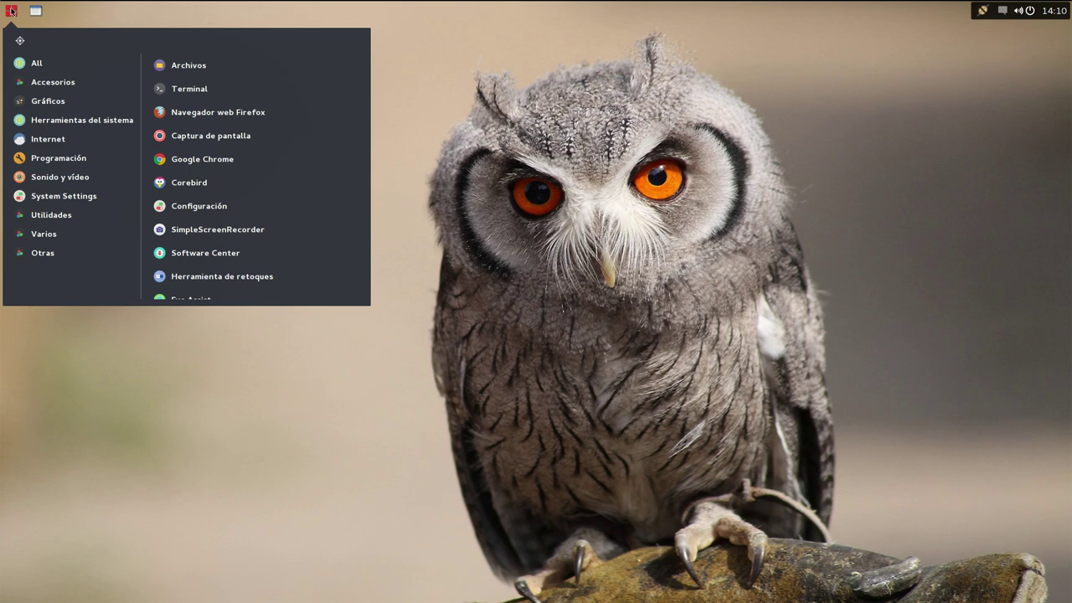
{"action": "left_click", "coordinate": [205, 409]}
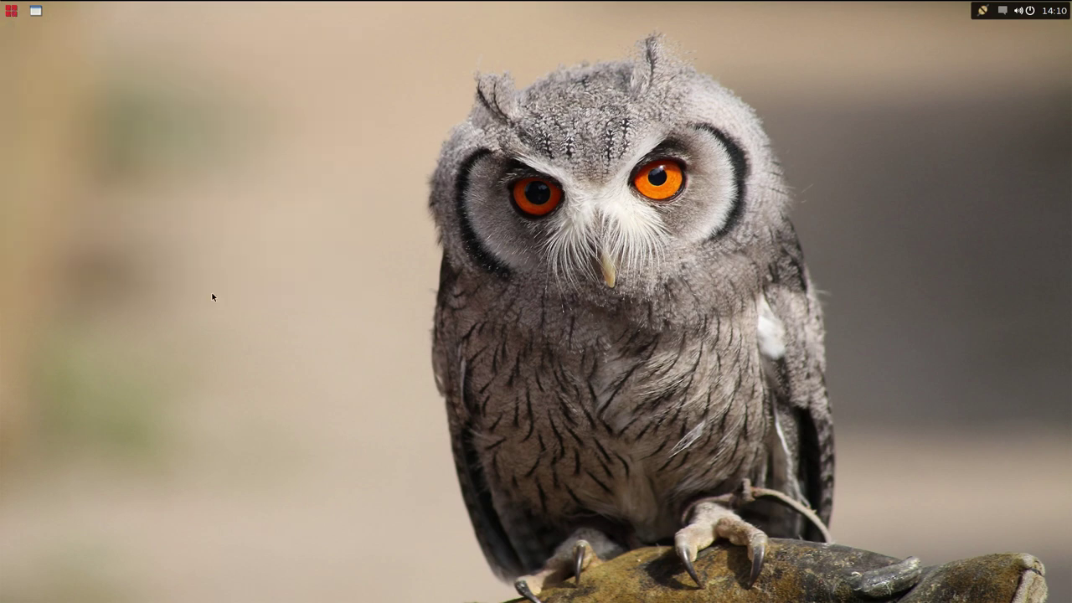
{"action": "right_click", "coordinate": [221, 5]}
{"action": "left_click", "coordinate": [266, 29]}
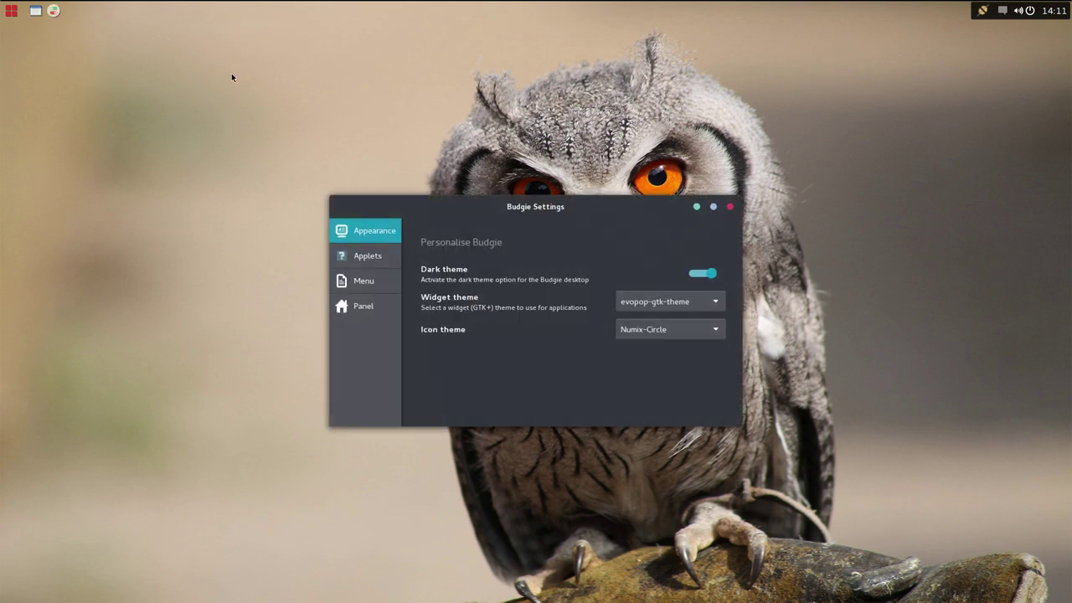
{"action": "left_click_drag", "start_coordinate": [505, 206], "coordinate": [222, 59]}
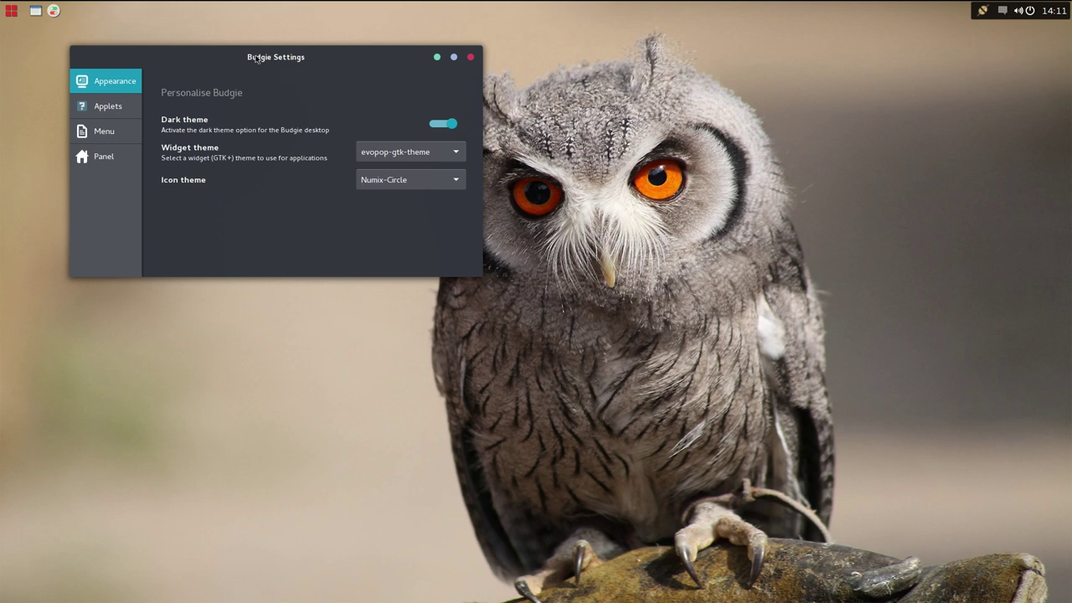
{"action": "left_click_drag", "start_coordinate": [259, 59], "coordinate": [265, 150]}
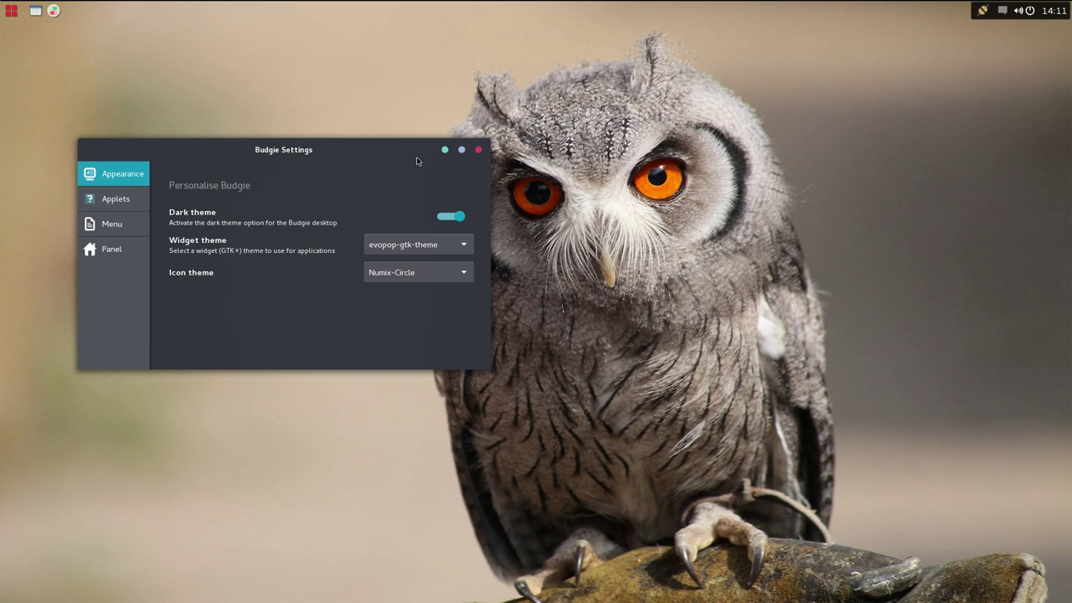
{"action": "left_click_drag", "start_coordinate": [332, 150], "coordinate": [401, 149]}
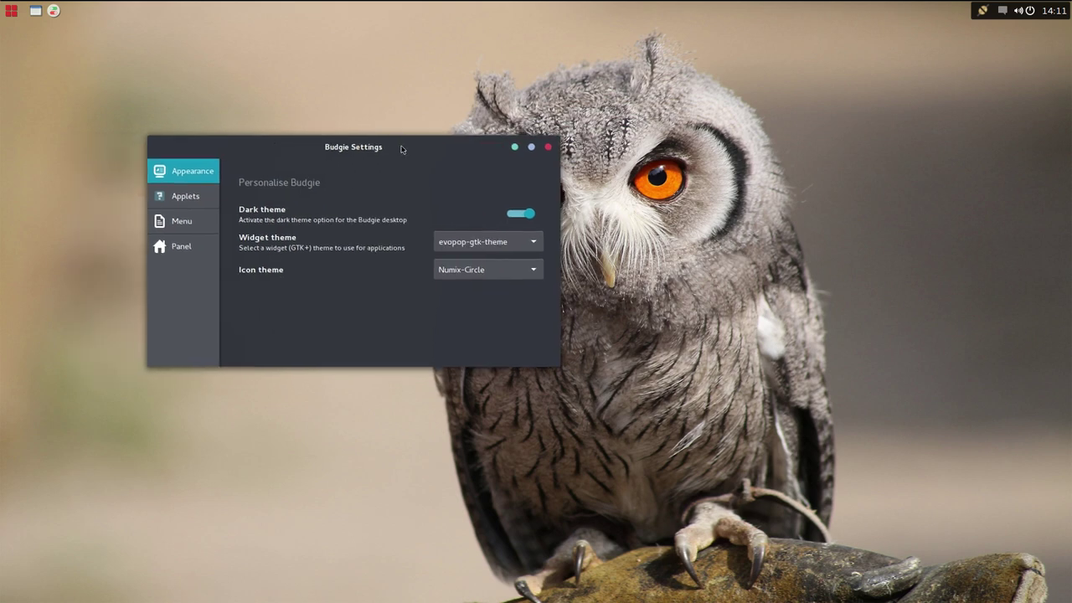
Switch the icon theme to EvoPop and inspect the icons in the application menu and the home folder.
{"action": "left_click", "coordinate": [457, 272]}
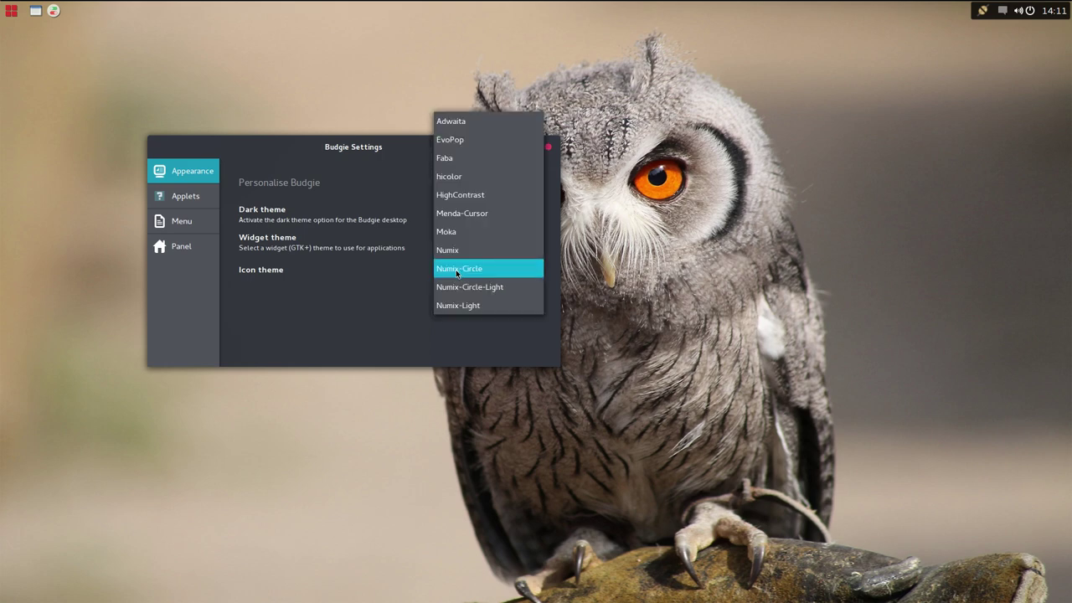
{"action": "left_click", "coordinate": [469, 141]}
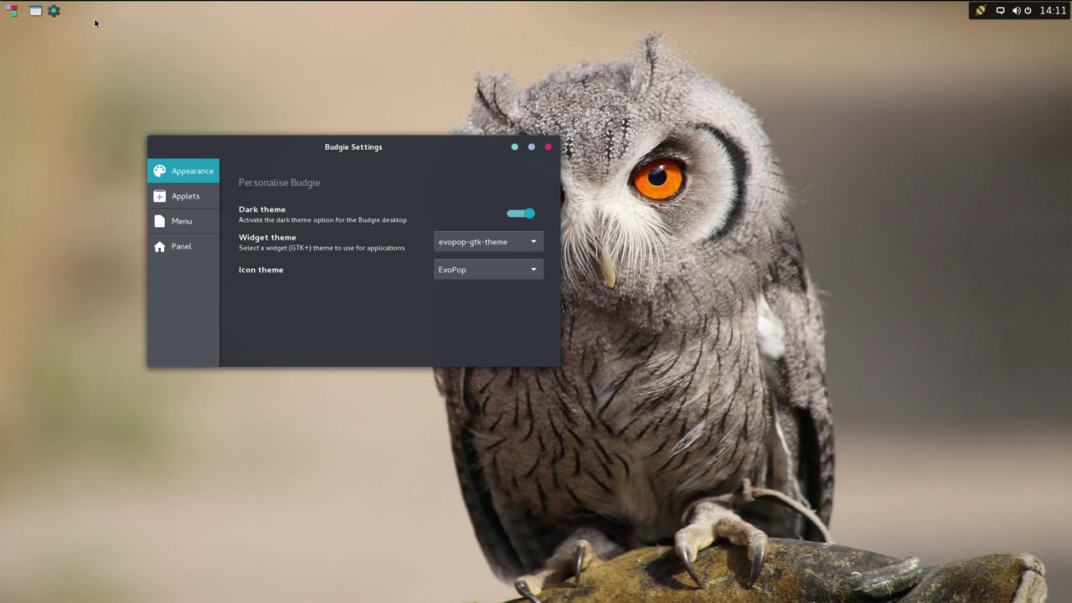
{"action": "left_click", "coordinate": [11, 12]}
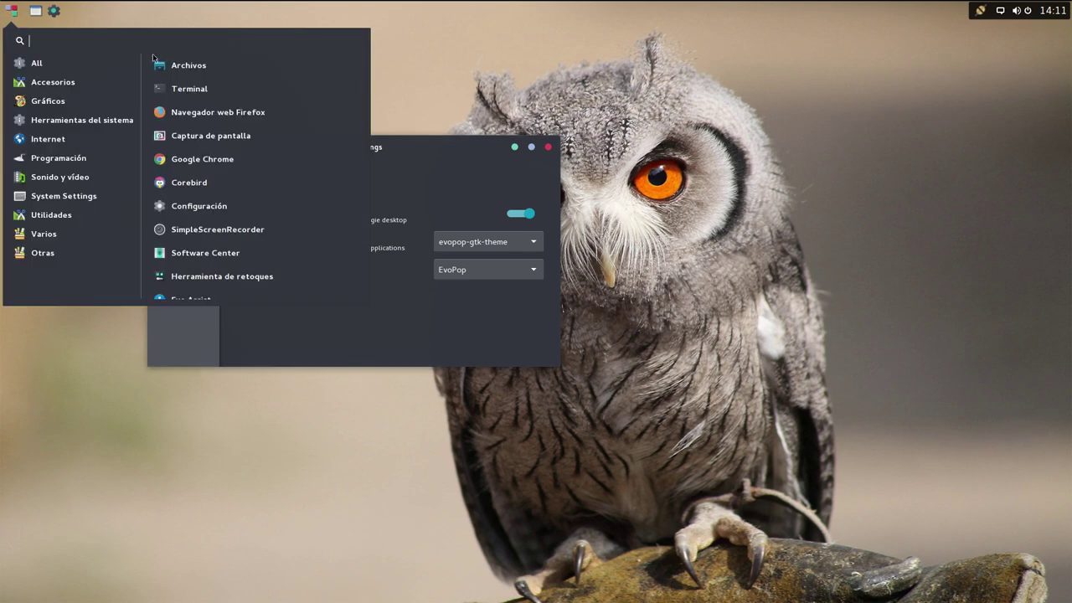
{"action": "left_click", "coordinate": [176, 67]}
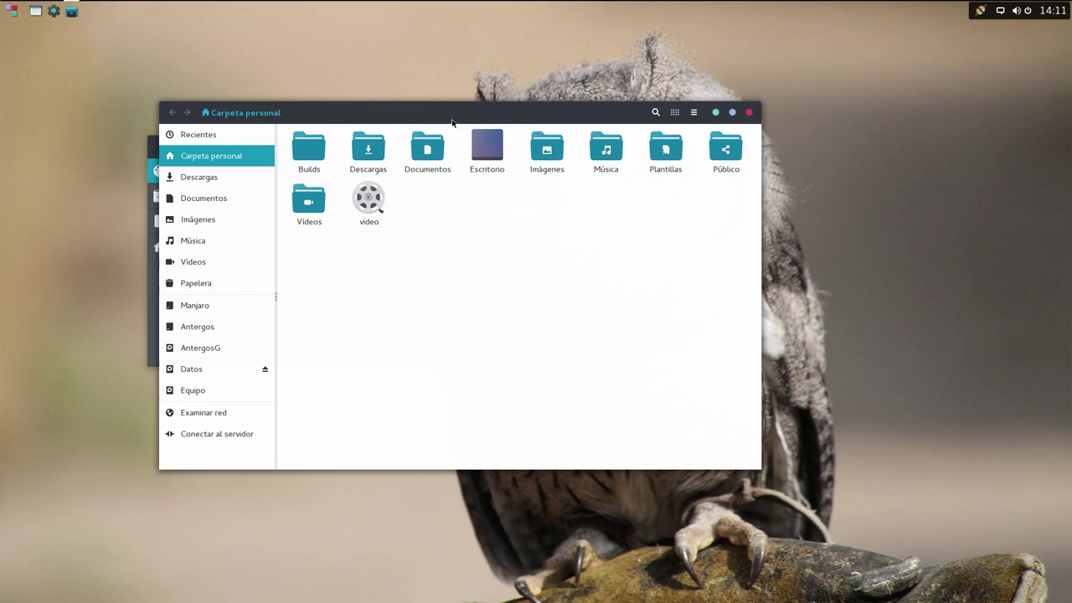
{"action": "left_click_drag", "start_coordinate": [450, 111], "coordinate": [598, 81]}
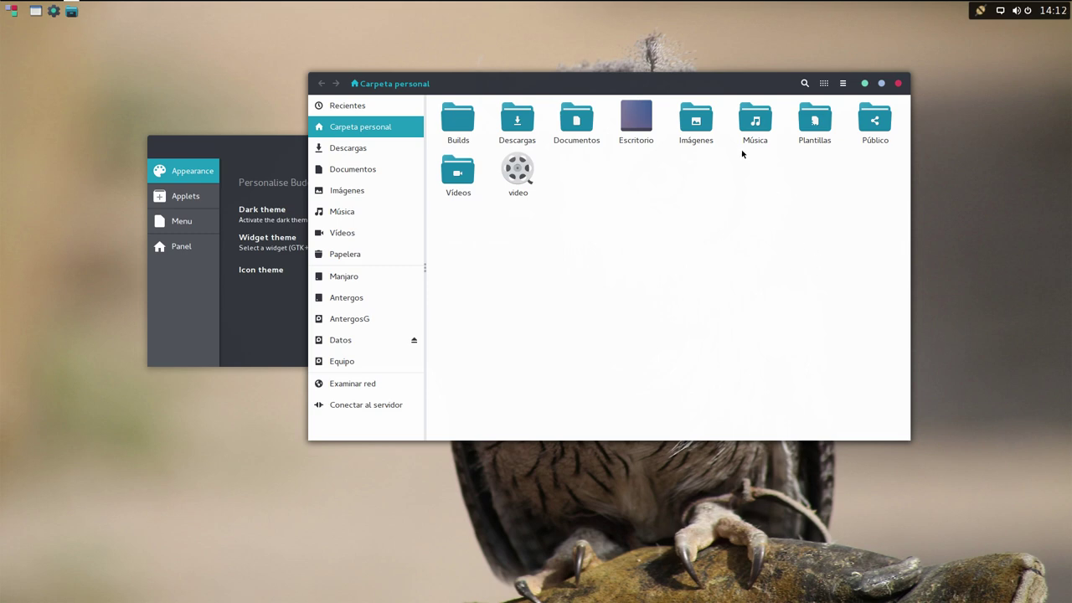
{"action": "left_click_drag", "start_coordinate": [712, 78], "coordinate": [499, 71]}
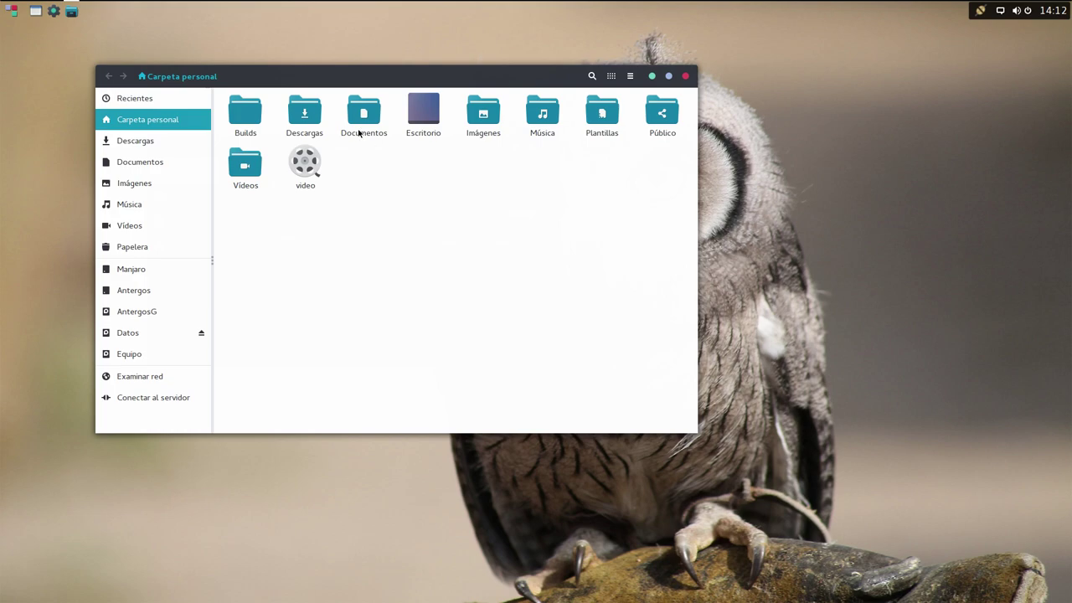
{"action": "left_click", "coordinate": [685, 76]}
Set the icon theme back to Numix-Circle and reposition the Budgie Settings window.
{"action": "left_click", "coordinate": [459, 270]}
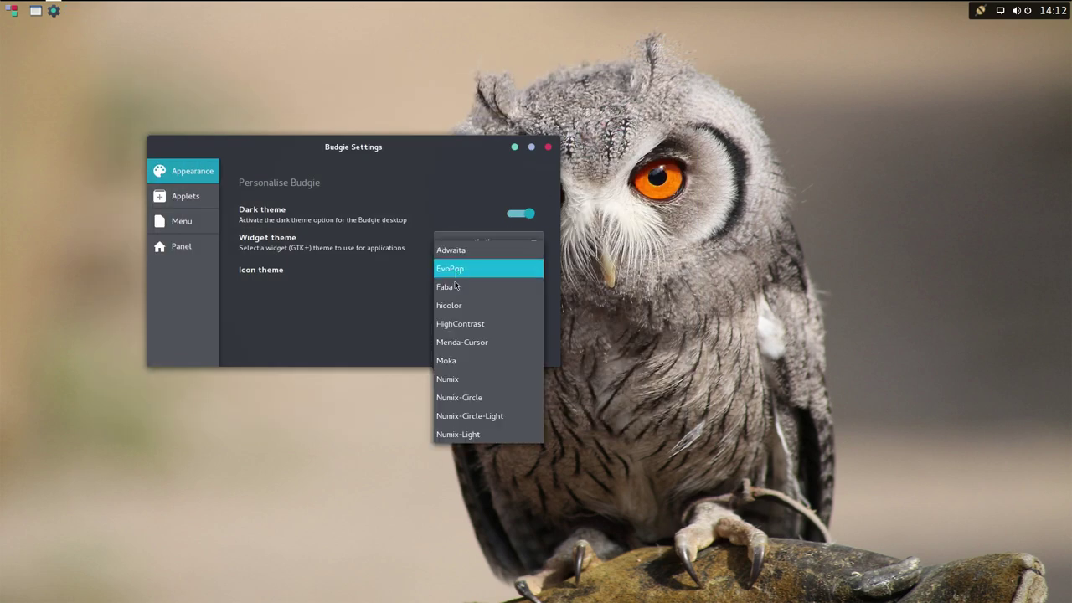
{"action": "left_click", "coordinate": [460, 397]}
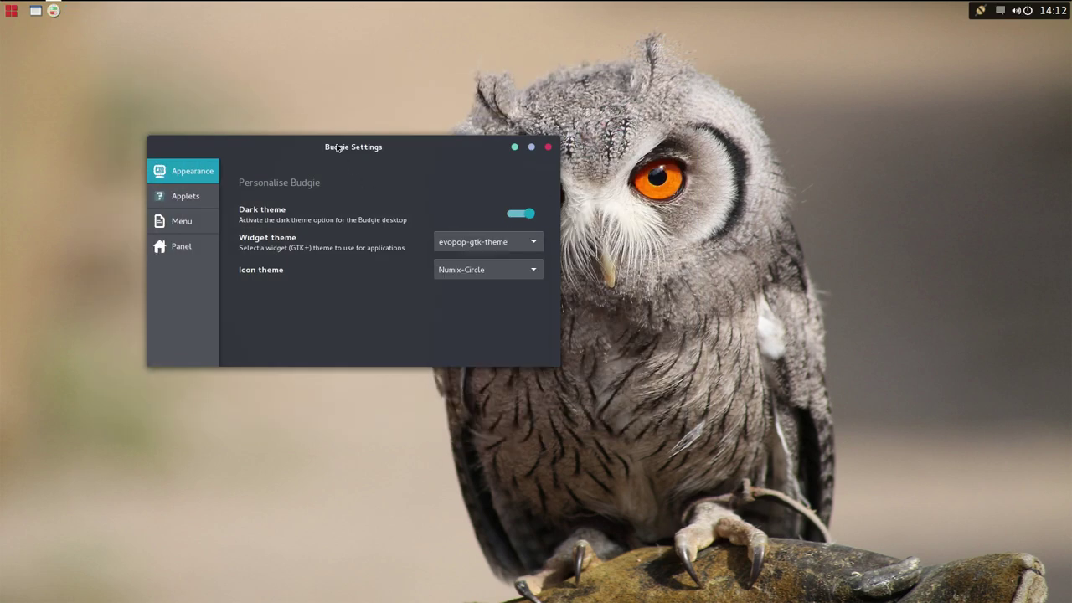
{"action": "left_click_drag", "start_coordinate": [336, 147], "coordinate": [240, 79]}
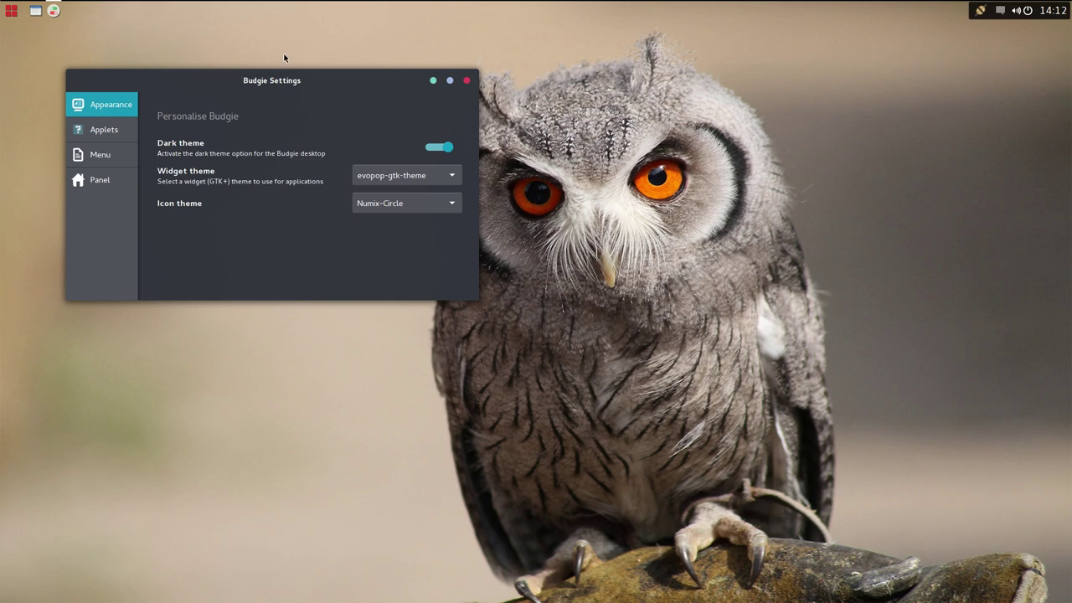
{"action": "left_click_drag", "start_coordinate": [249, 83], "coordinate": [305, 87]}
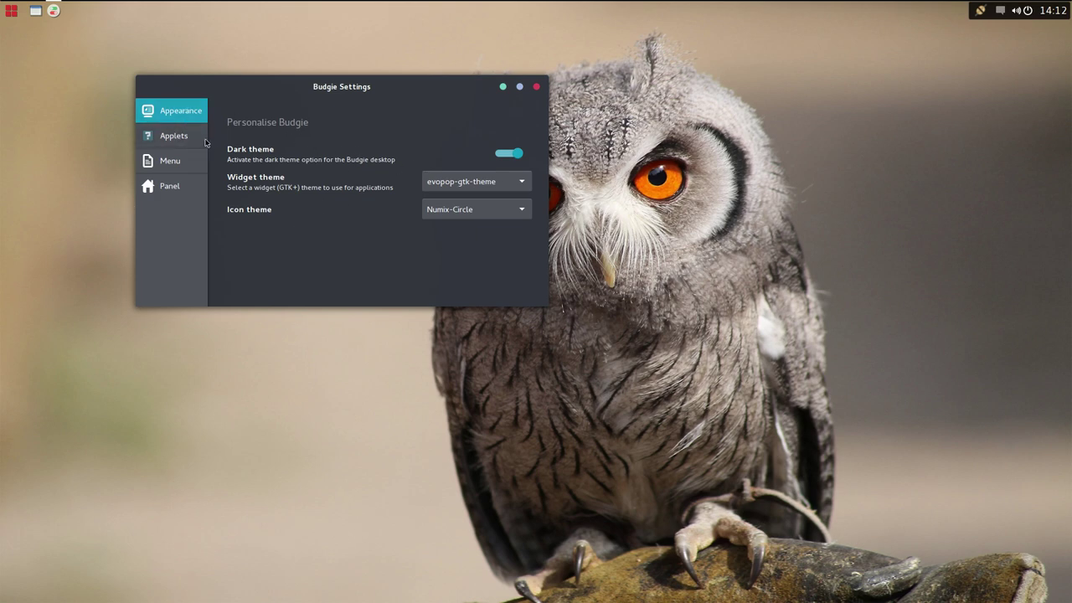
Look through the available widget themes and icon themes without changing either selection.
{"action": "left_click", "coordinate": [478, 180]}
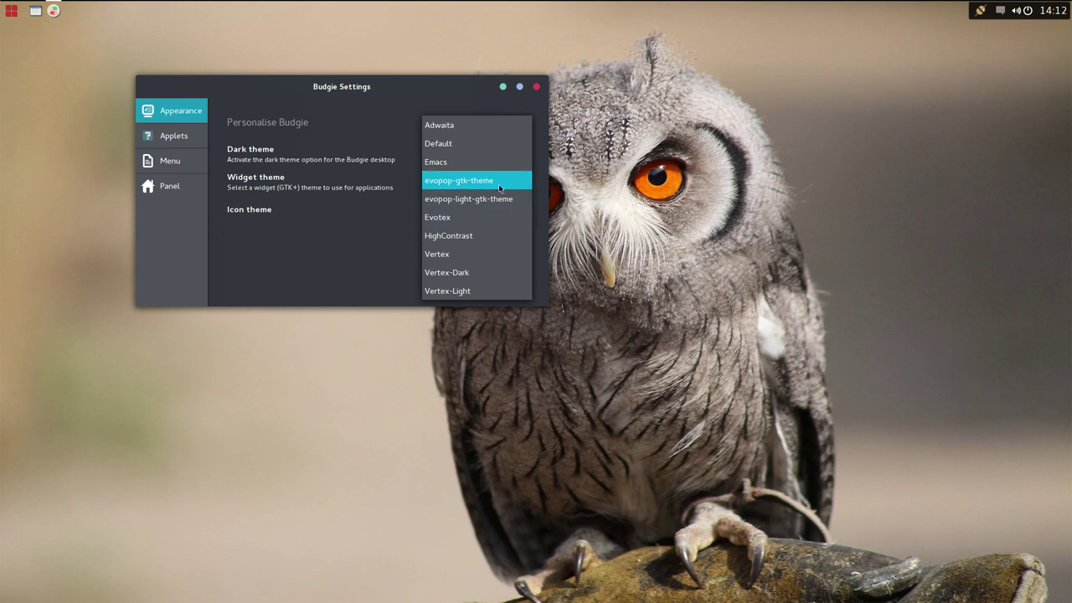
{"action": "left_click", "coordinate": [319, 229]}
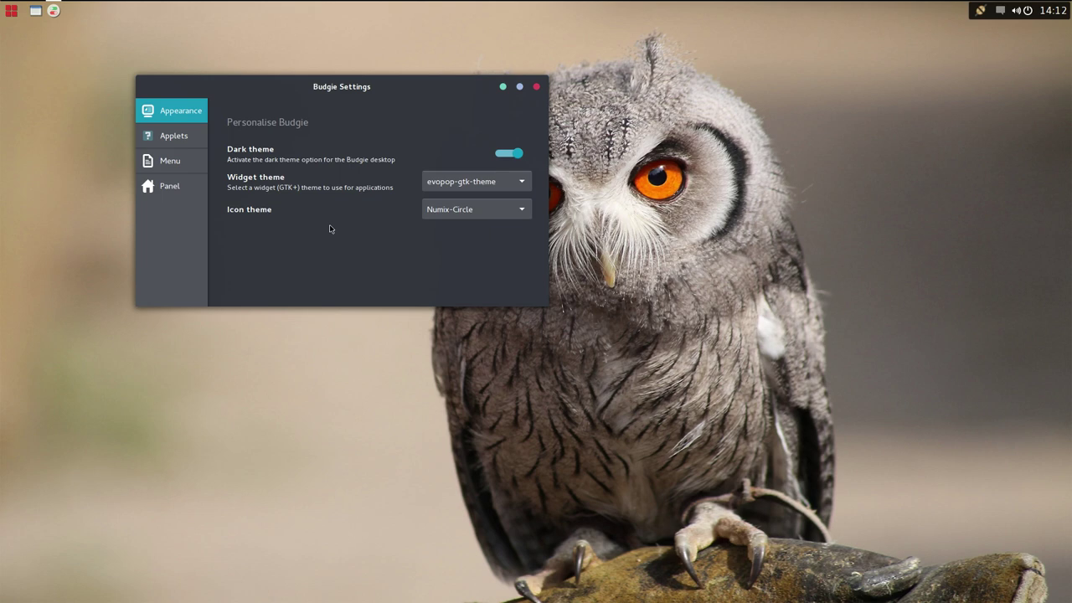
{"action": "left_click", "coordinate": [454, 213]}
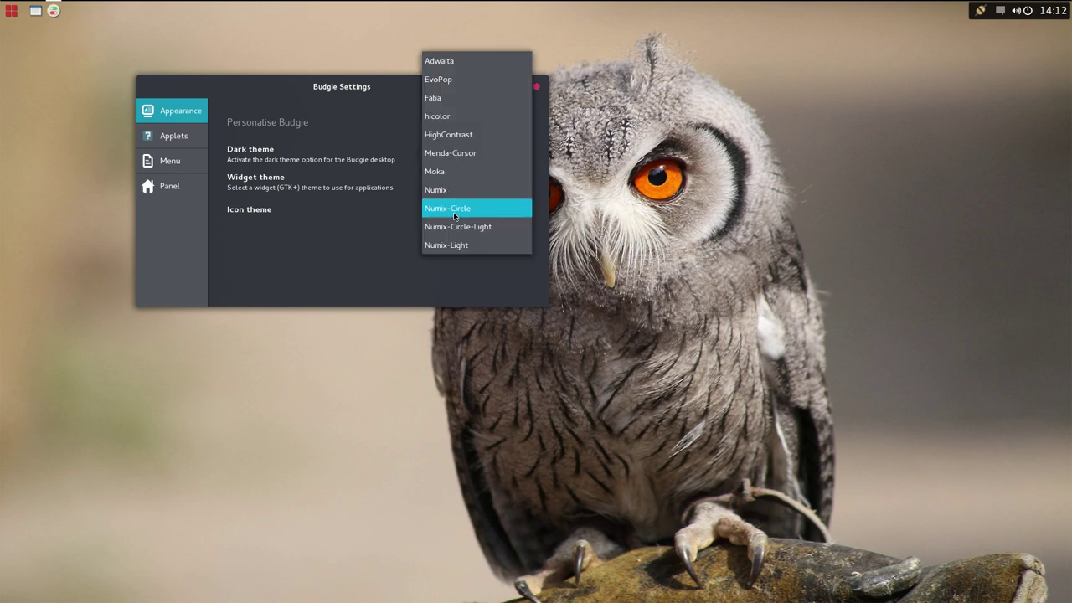
{"action": "left_click", "coordinate": [369, 231]}
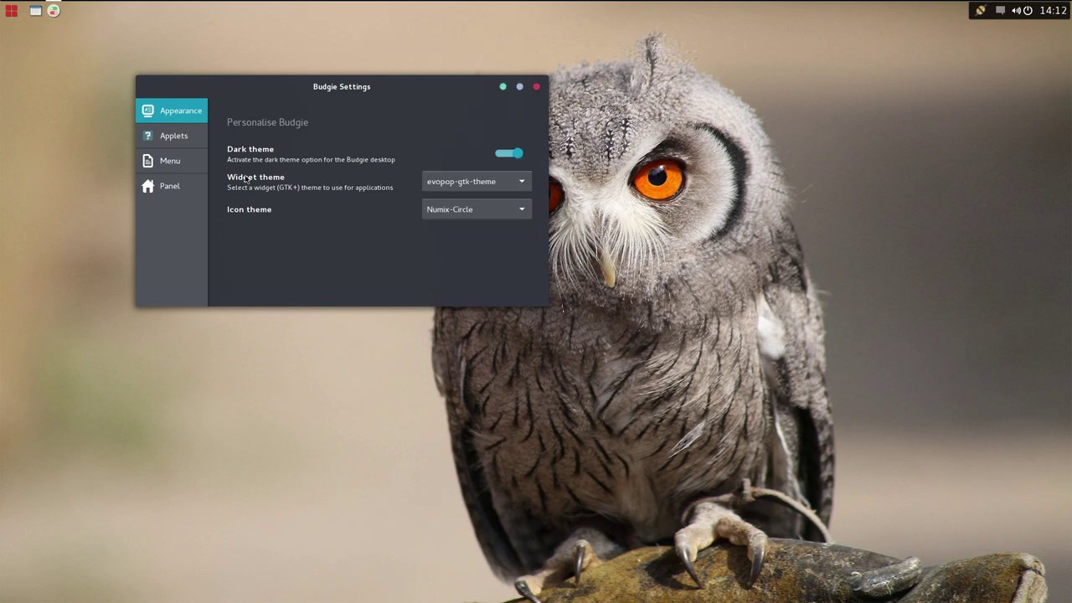
Review the panel applets in Budgie Settings, including the options of the Icon Tasklist, and compare with the menu on the panel.
{"action": "left_click", "coordinate": [187, 138]}
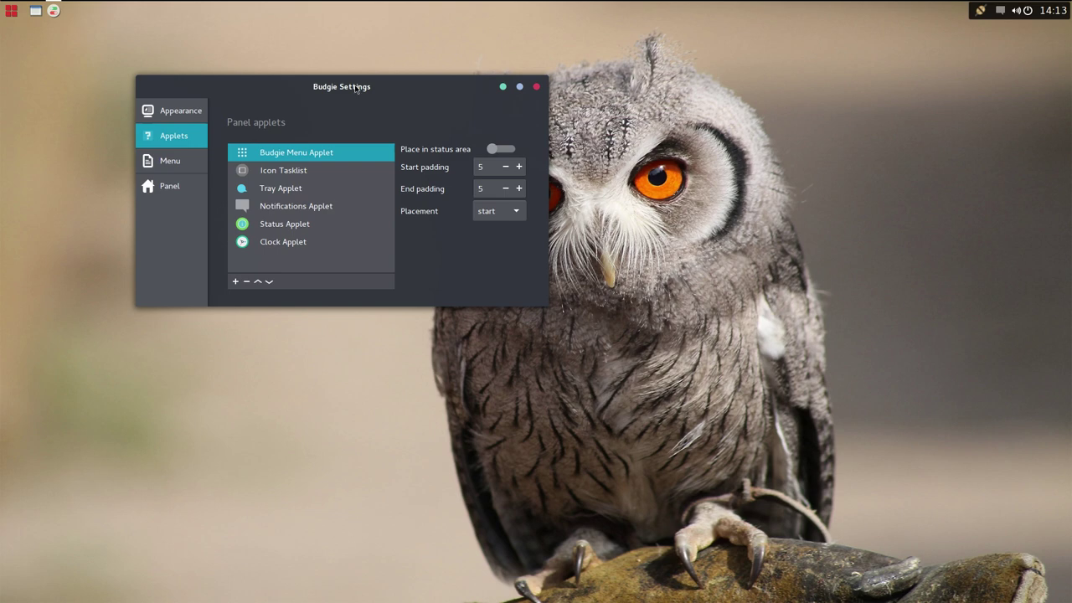
{"action": "left_click_drag", "start_coordinate": [351, 87], "coordinate": [280, 111]}
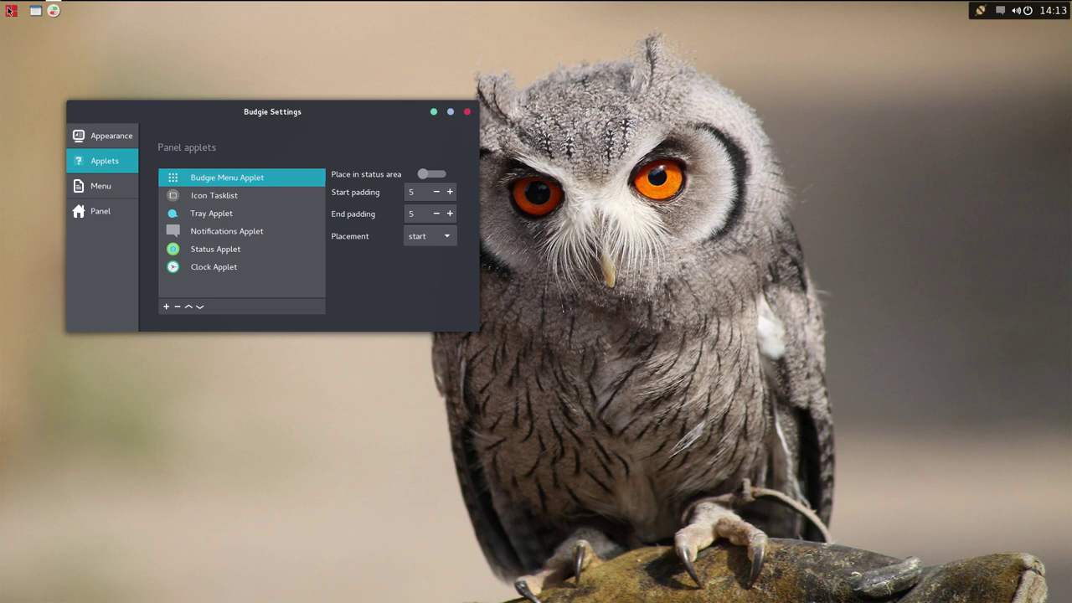
{"action": "left_click", "coordinate": [10, 11]}
{"action": "left_click", "coordinate": [11, 11]}
{"action": "left_click", "coordinate": [224, 197]}
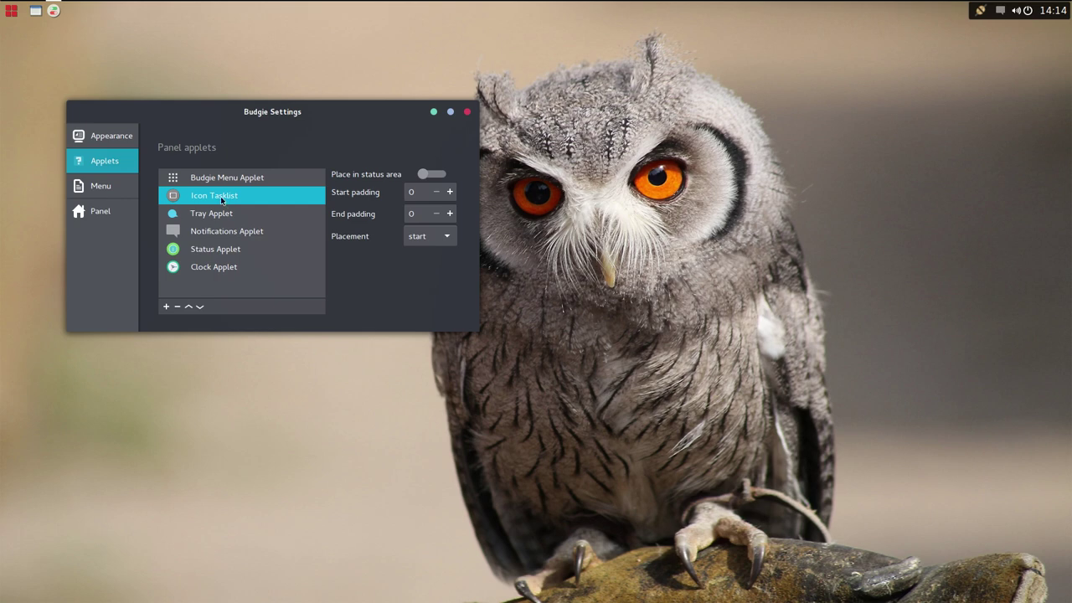
Open the Menu configuration in Budgie Settings, move the window toward the desktop's centre, and switch the panel's menu label on and off.
{"action": "left_click", "coordinate": [102, 184]}
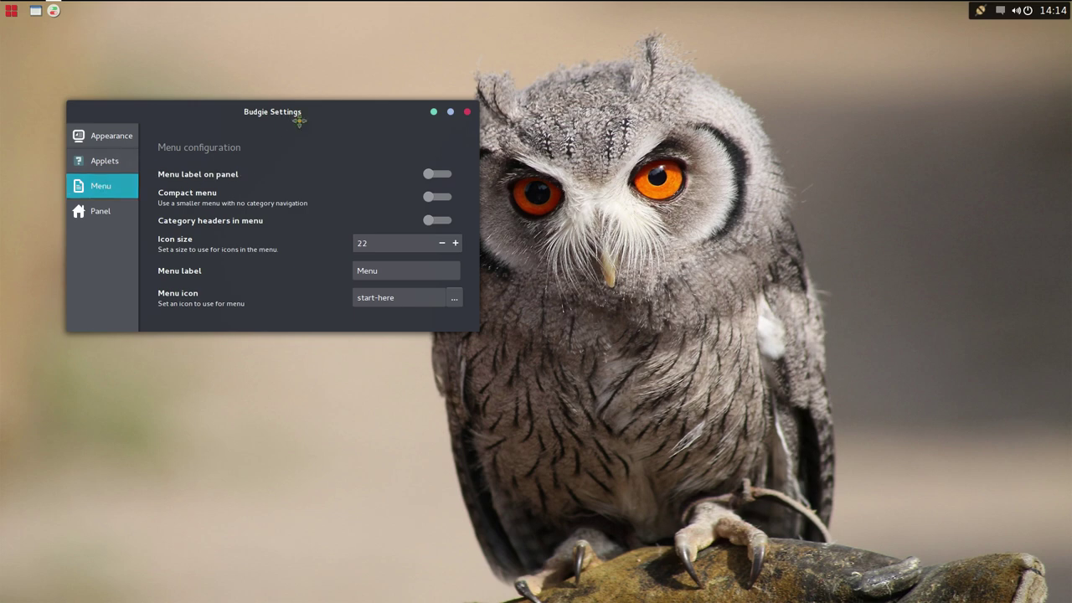
{"action": "left_click_drag", "start_coordinate": [285, 113], "coordinate": [418, 142]}
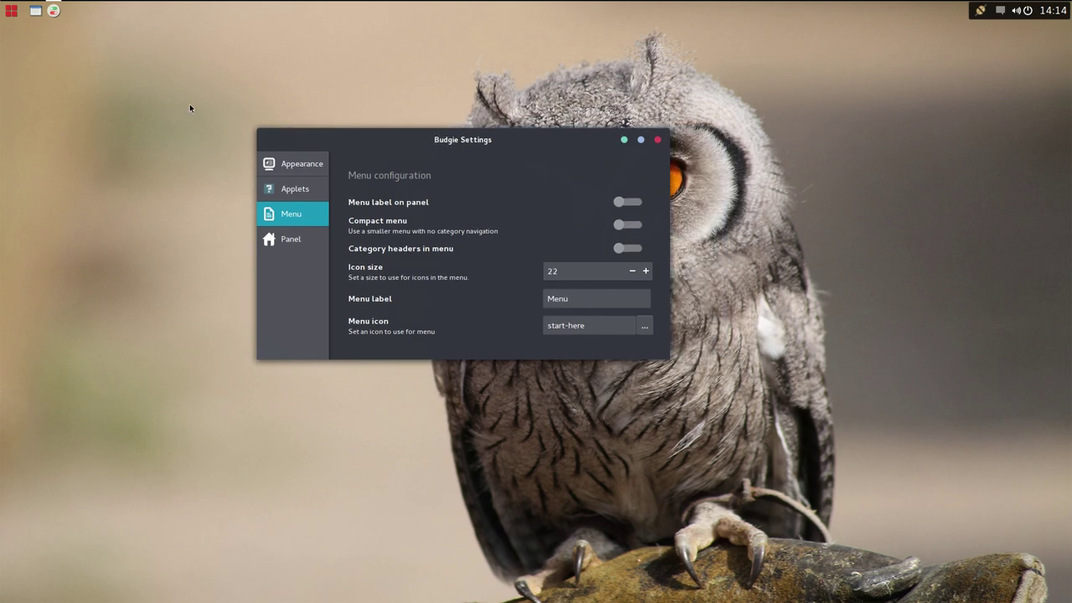
{"action": "left_click", "coordinate": [624, 203]}
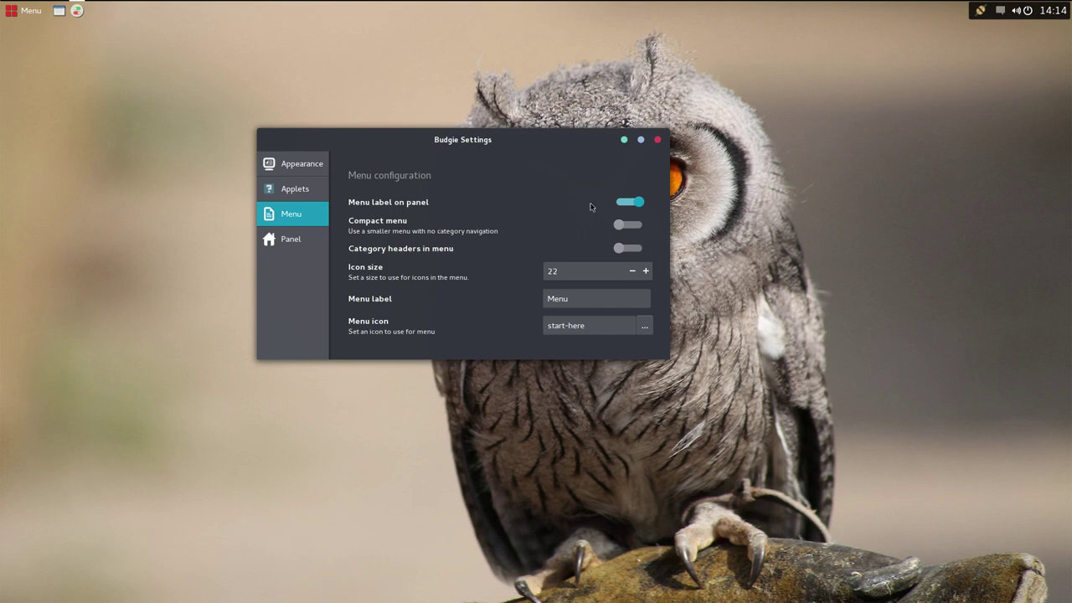
{"action": "left_click", "coordinate": [645, 203]}
Look through the application menu in its standard layout with category navigation.
{"action": "left_click", "coordinate": [12, 15]}
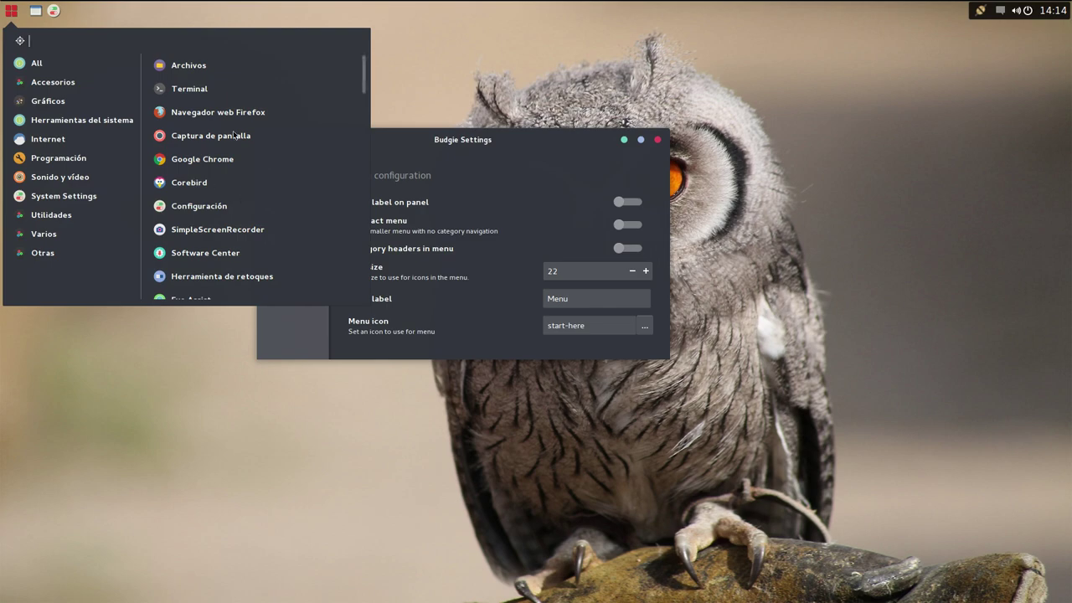
{"action": "left_click", "coordinate": [58, 87]}
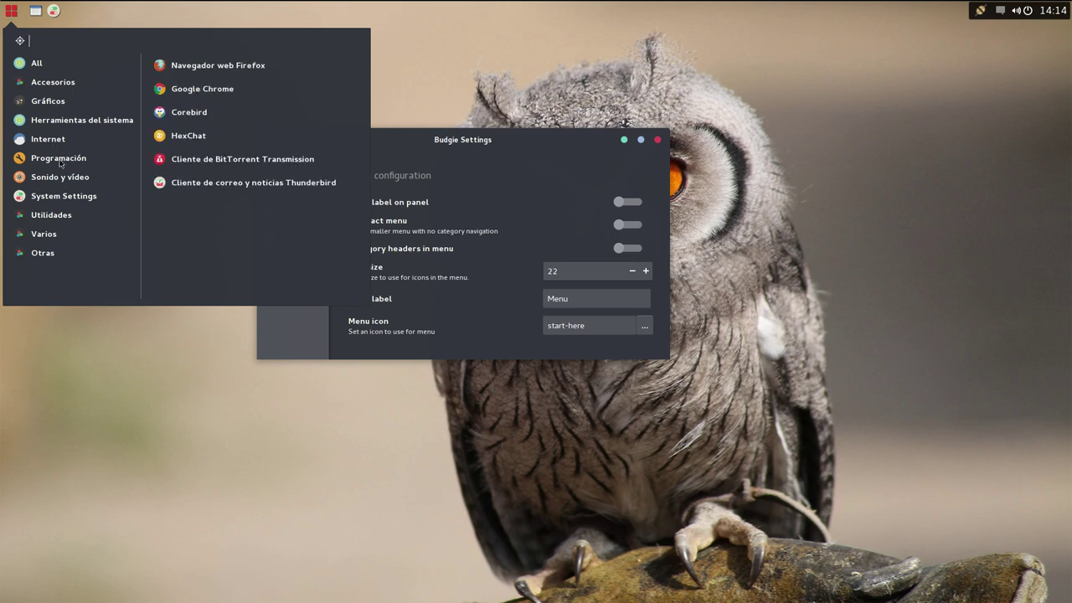
{"action": "left_click", "coordinate": [483, 145]}
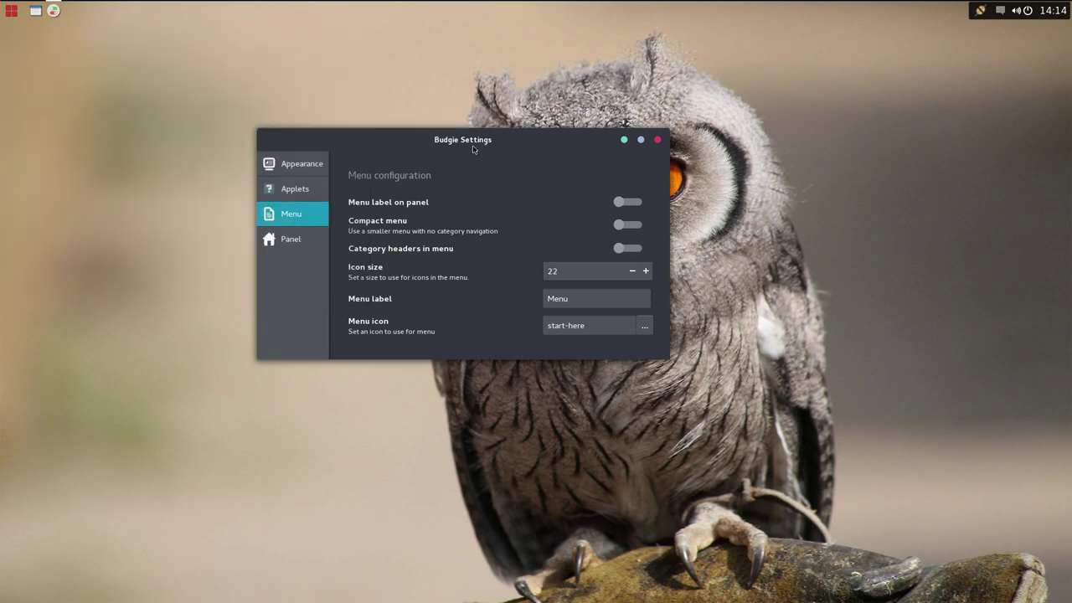
Turn on the compact menu, check it on the panel, and move the Budgie Settings window clear of it.
{"action": "left_click", "coordinate": [623, 230]}
{"action": "left_click", "coordinate": [16, 14]}
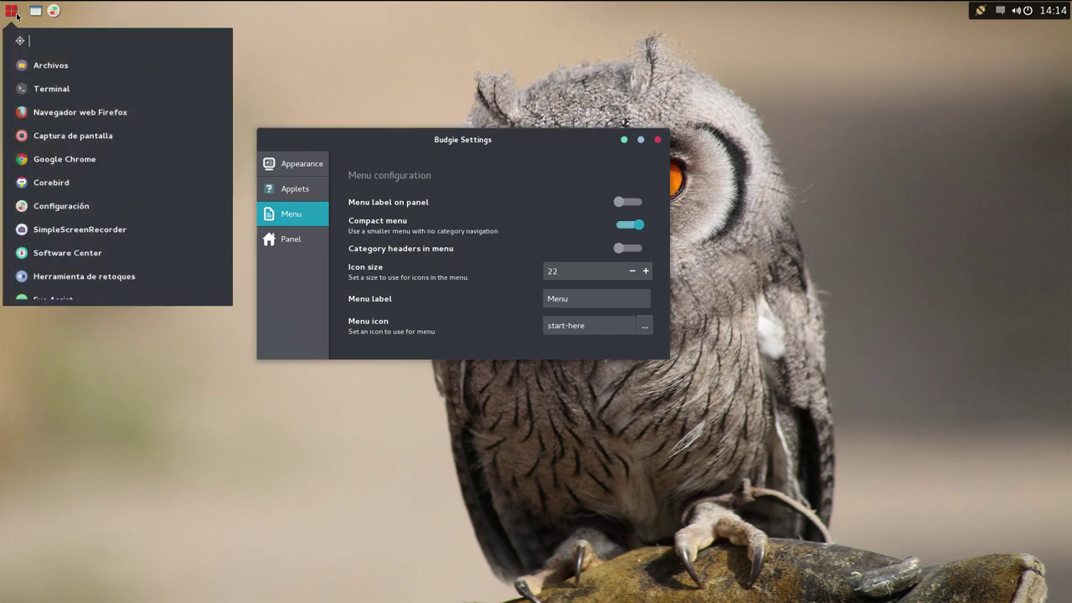
{"action": "left_click", "coordinate": [296, 50]}
{"action": "left_click_drag", "start_coordinate": [421, 134], "coordinate": [601, 172]}
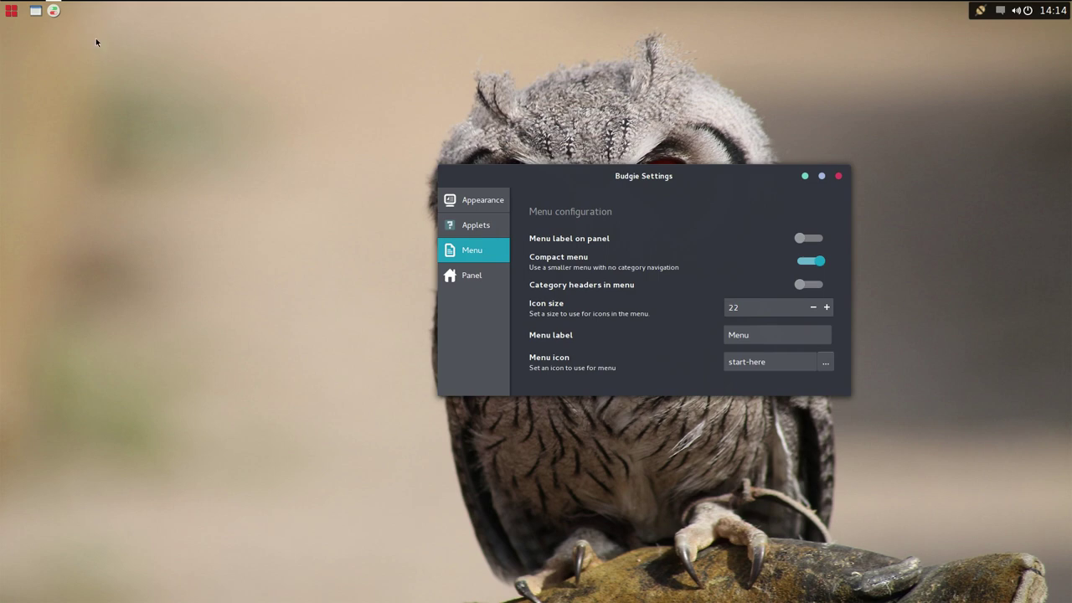
Browse the application list of the compact menu on the panel and close it.
{"action": "left_click", "coordinate": [10, 8]}
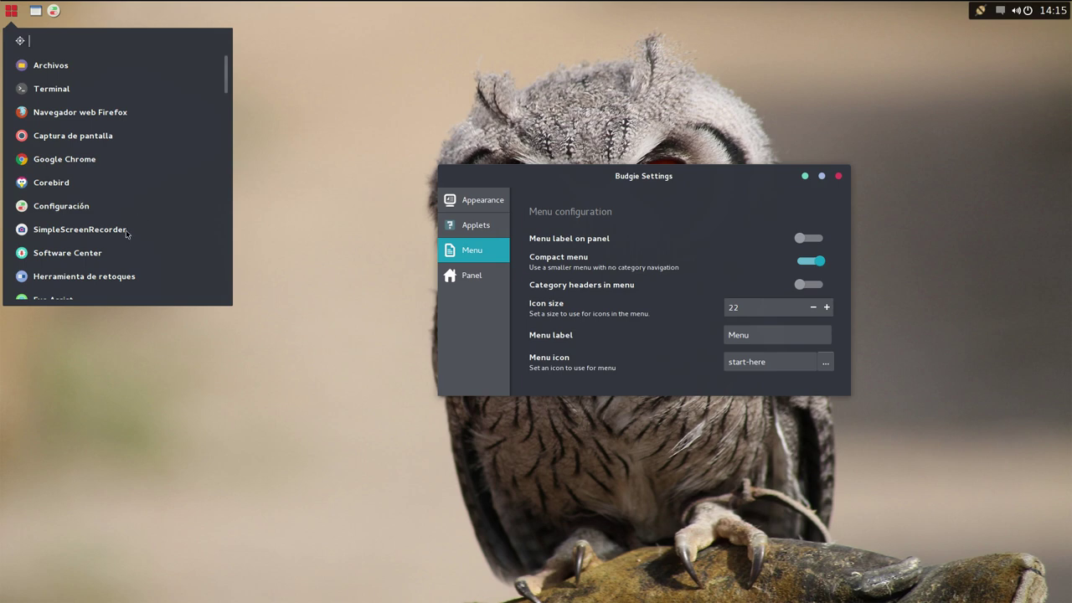
{"action": "scroll", "coordinate": [127, 201], "scroll_direction": "down", "scroll_amount": 10}
{"action": "scroll", "coordinate": [128, 199], "scroll_direction": "down", "scroll_amount": 10}
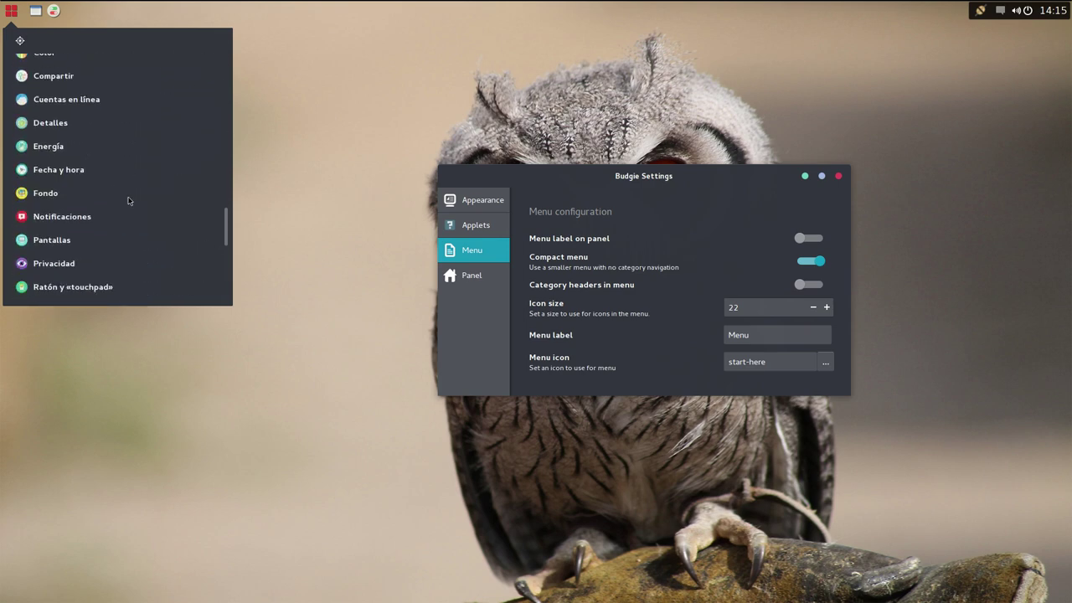
{"action": "scroll", "coordinate": [128, 199], "scroll_direction": "up", "scroll_amount": 10}
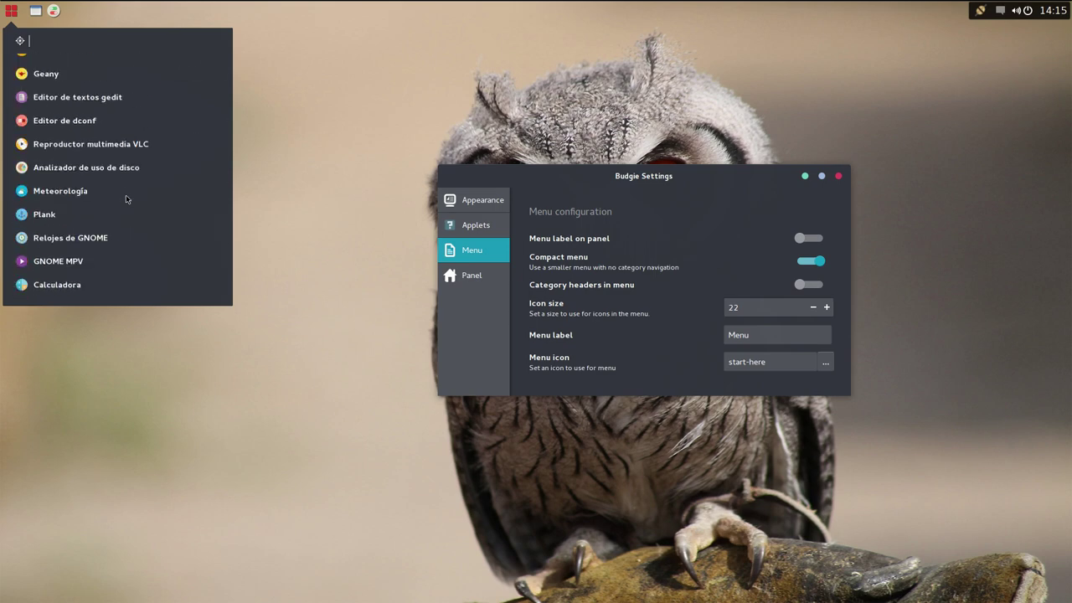
{"action": "scroll", "coordinate": [127, 199], "scroll_direction": "up", "scroll_amount": 8}
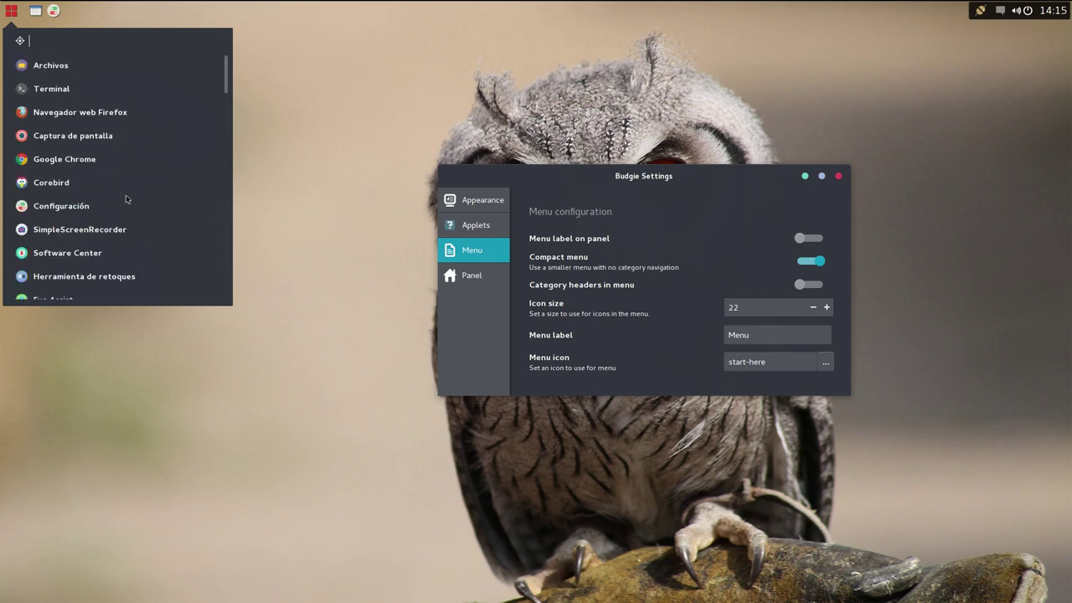
{"action": "scroll", "coordinate": [160, 153], "scroll_direction": "down", "scroll_amount": 3}
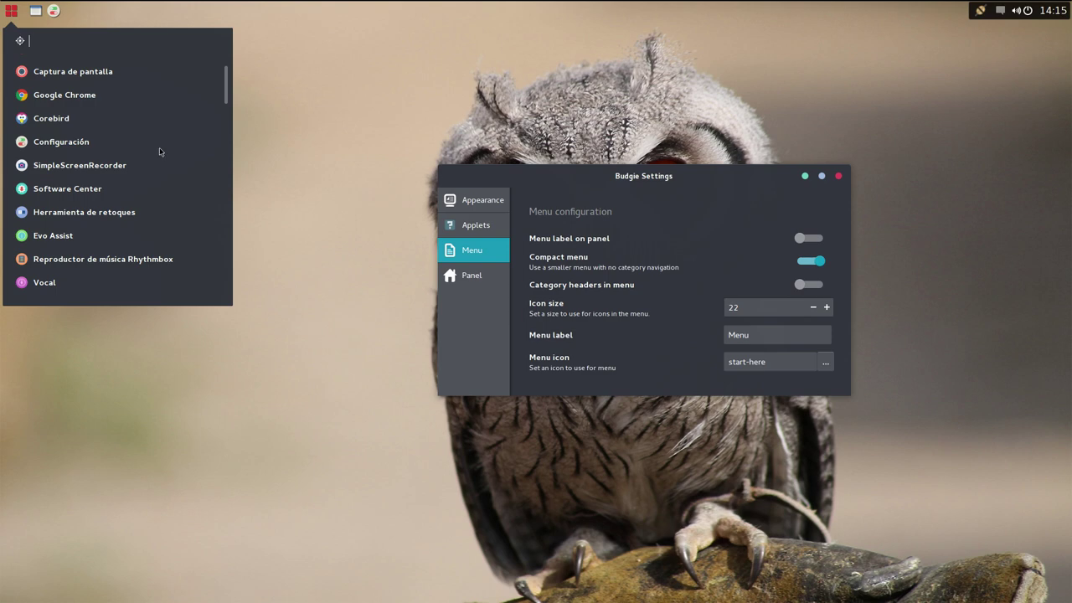
{"action": "left_click", "coordinate": [258, 162]}
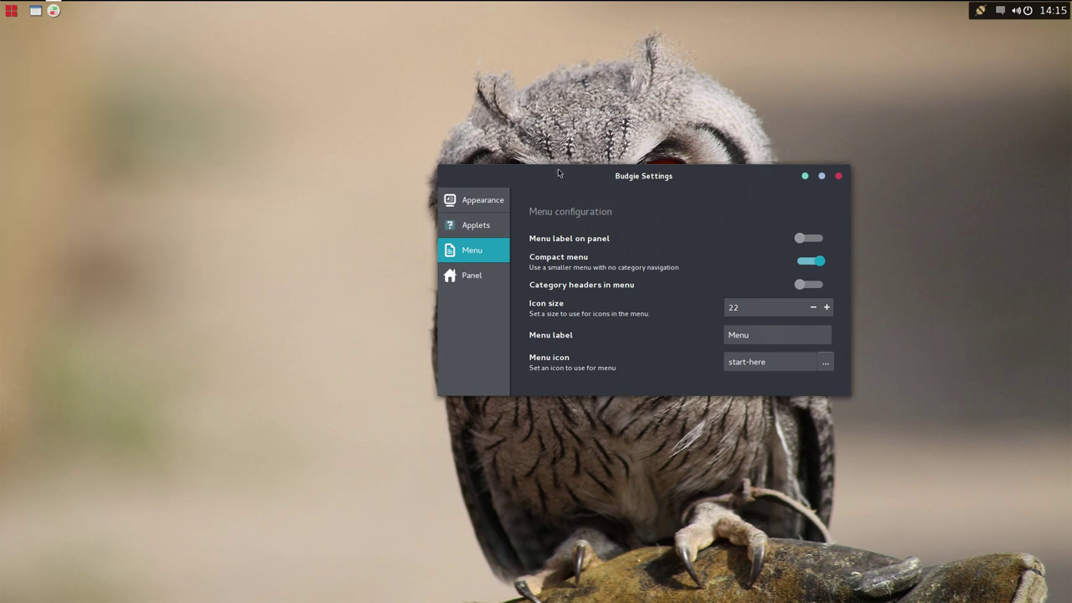
Turn on category headers in the menu and reopen the compact menu on the panel to check them.
{"action": "left_click_drag", "start_coordinate": [558, 168], "coordinate": [459, 107]}
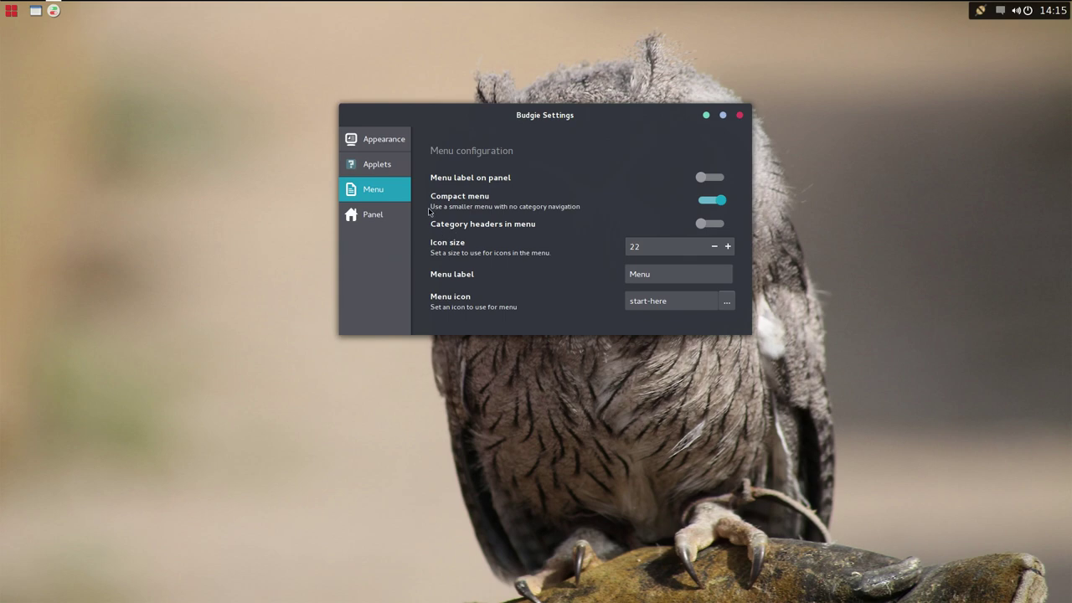
{"action": "left_click", "coordinate": [702, 226]}
{"action": "left_click", "coordinate": [12, 12]}
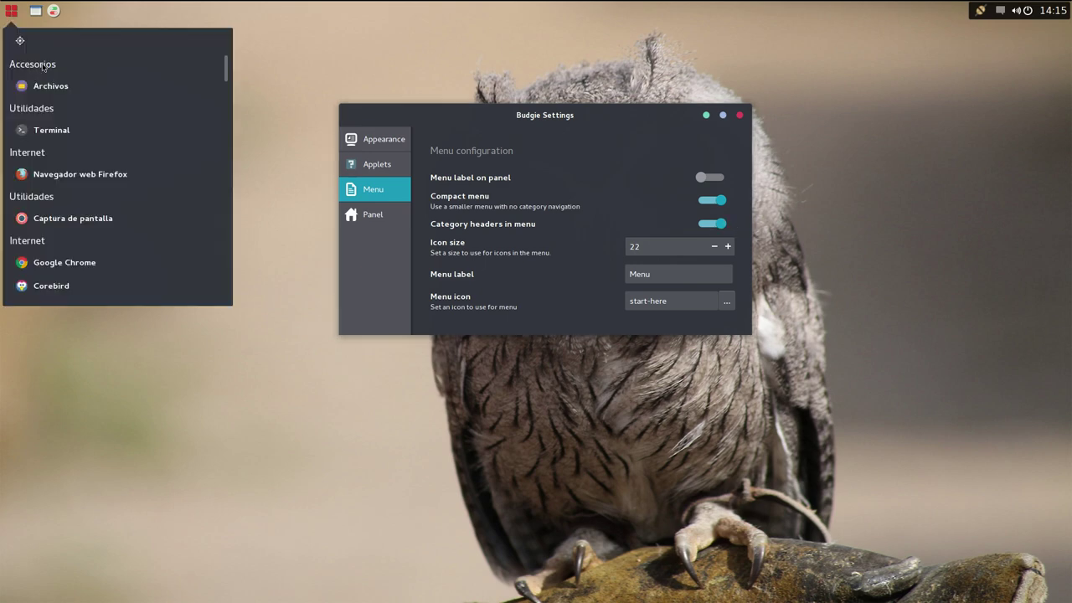
Examine how applications are grouped under category headers in the compact menu, down to System Settings.
{"action": "scroll", "coordinate": [41, 199], "scroll_direction": "down", "scroll_amount": 2}
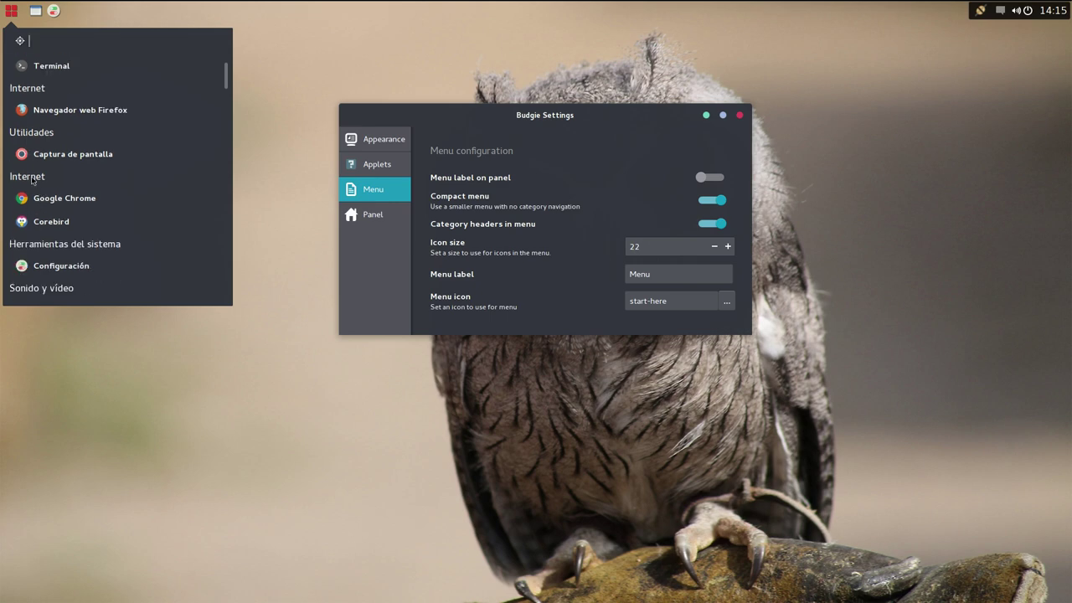
{"action": "scroll", "coordinate": [42, 205], "scroll_direction": "down", "scroll_amount": 2}
{"action": "scroll", "coordinate": [72, 223], "scroll_direction": "down", "scroll_amount": 1}
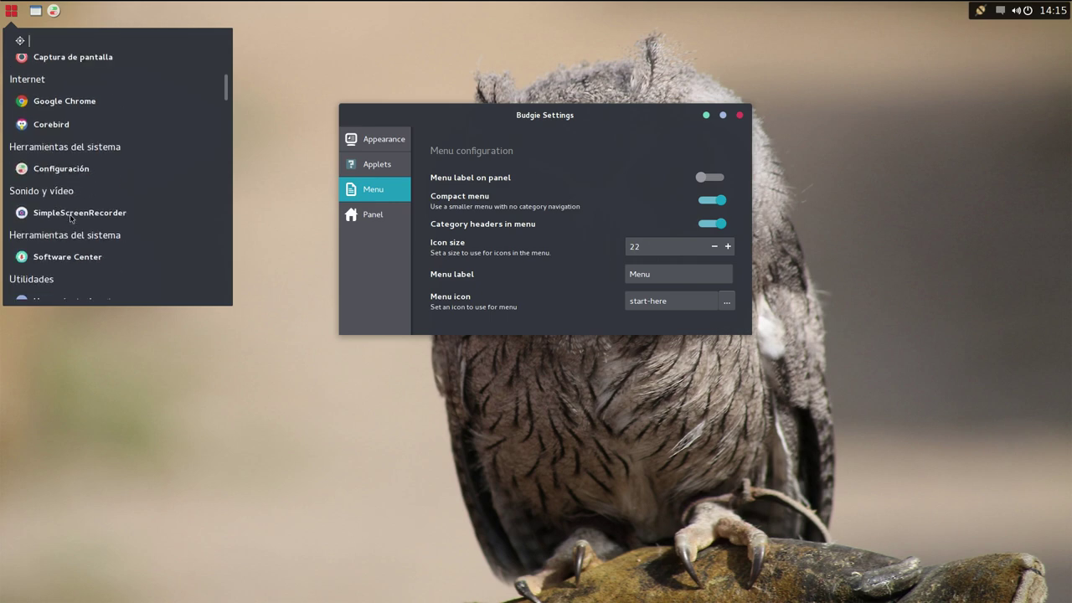
{"action": "scroll", "coordinate": [72, 216], "scroll_direction": "up", "scroll_amount": 2}
{"action": "scroll", "coordinate": [74, 210], "scroll_direction": "down", "scroll_amount": 10}
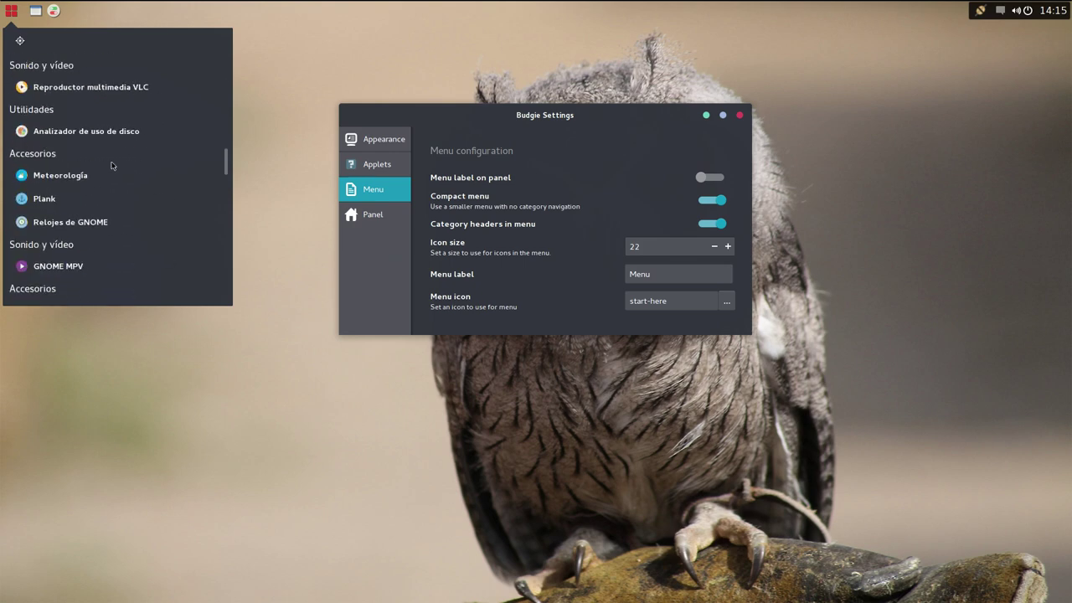
{"action": "scroll", "coordinate": [109, 164], "scroll_direction": "down", "scroll_amount": 2}
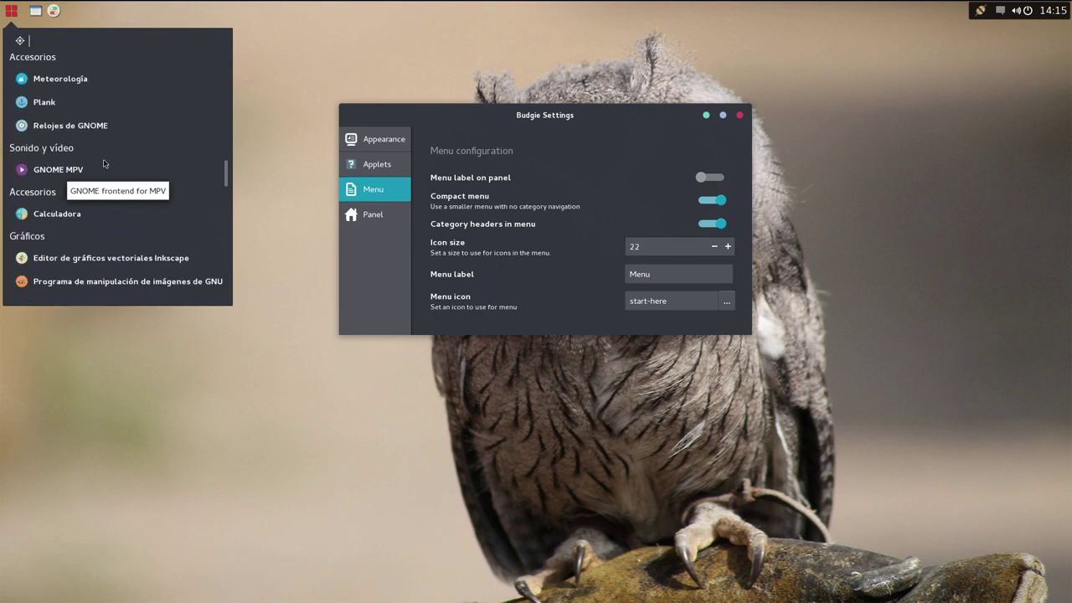
{"action": "scroll", "coordinate": [55, 222], "scroll_direction": "down", "scroll_amount": 10}
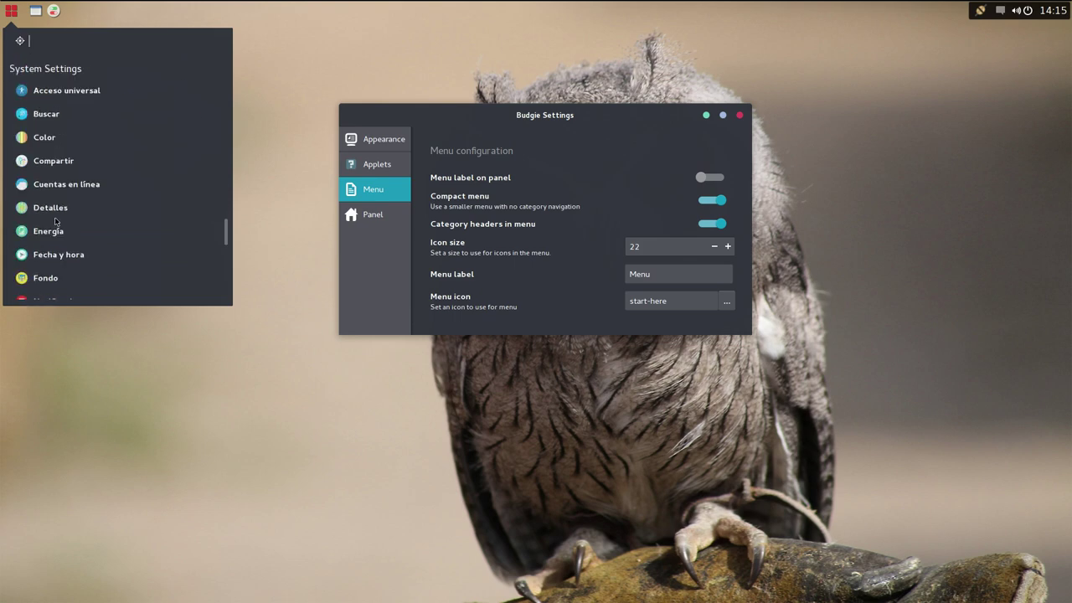
{"action": "scroll", "coordinate": [56, 222], "scroll_direction": "down", "scroll_amount": 2}
{"action": "scroll", "coordinate": [55, 222], "scroll_direction": "up", "scroll_amount": 6}
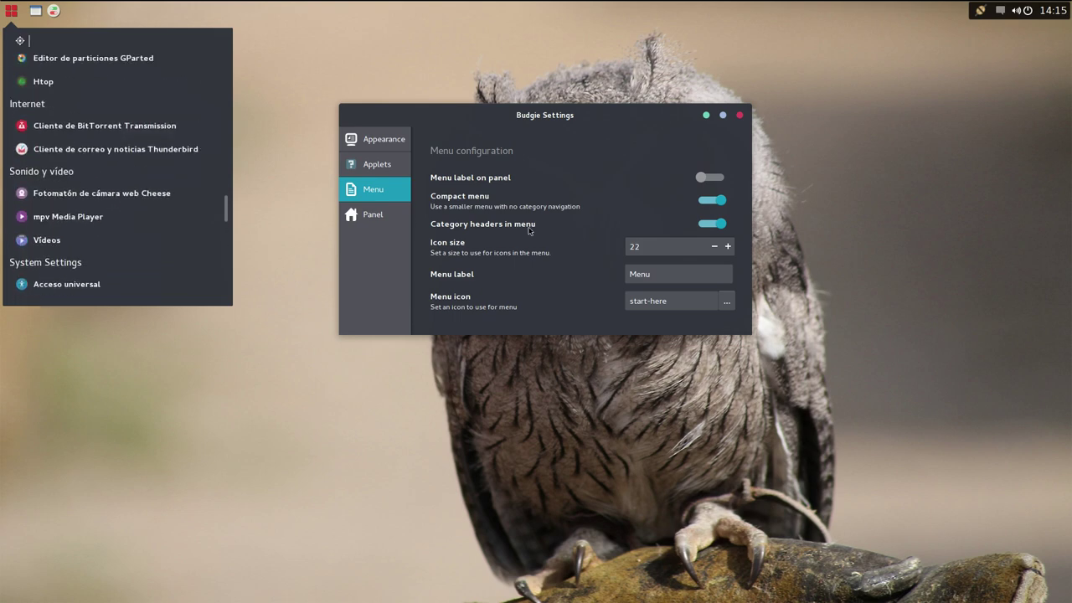
{"action": "left_click", "coordinate": [543, 118]}
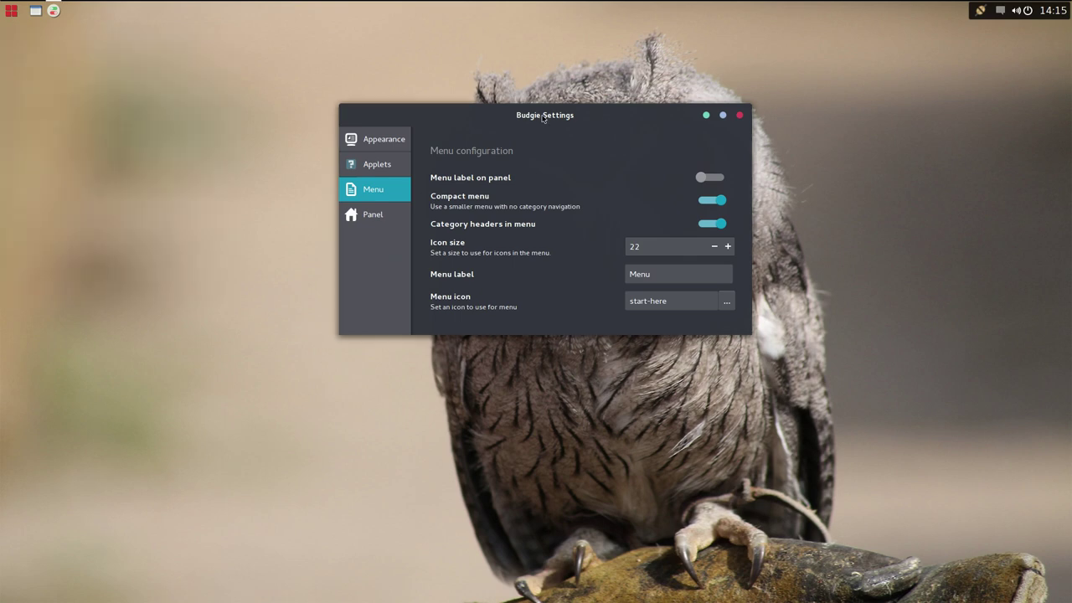
Turn off category headers and the compact menu, and reopen the application menu.
{"action": "left_click", "coordinate": [718, 224]}
{"action": "left_click", "coordinate": [702, 201]}
{"action": "left_click", "coordinate": [16, 15]}
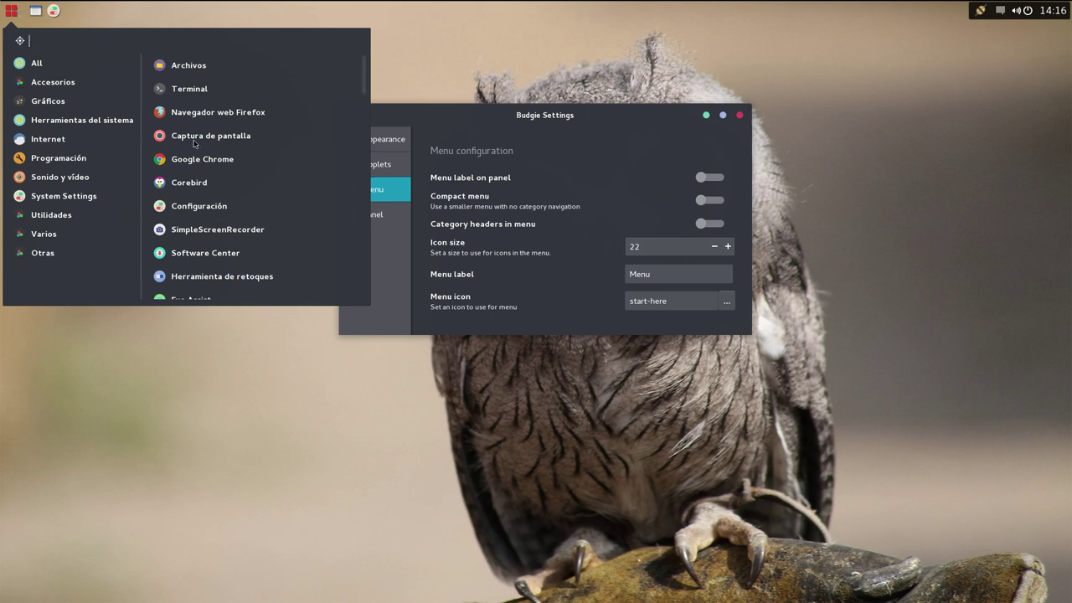
Browse the standard application menu, including the Sonido y vídeo category and the full application list.
{"action": "scroll", "coordinate": [199, 145], "scroll_direction": "down", "scroll_amount": 5}
{"action": "scroll", "coordinate": [198, 144], "scroll_direction": "up", "scroll_amount": 5}
{"action": "left_click", "coordinate": [62, 177]}
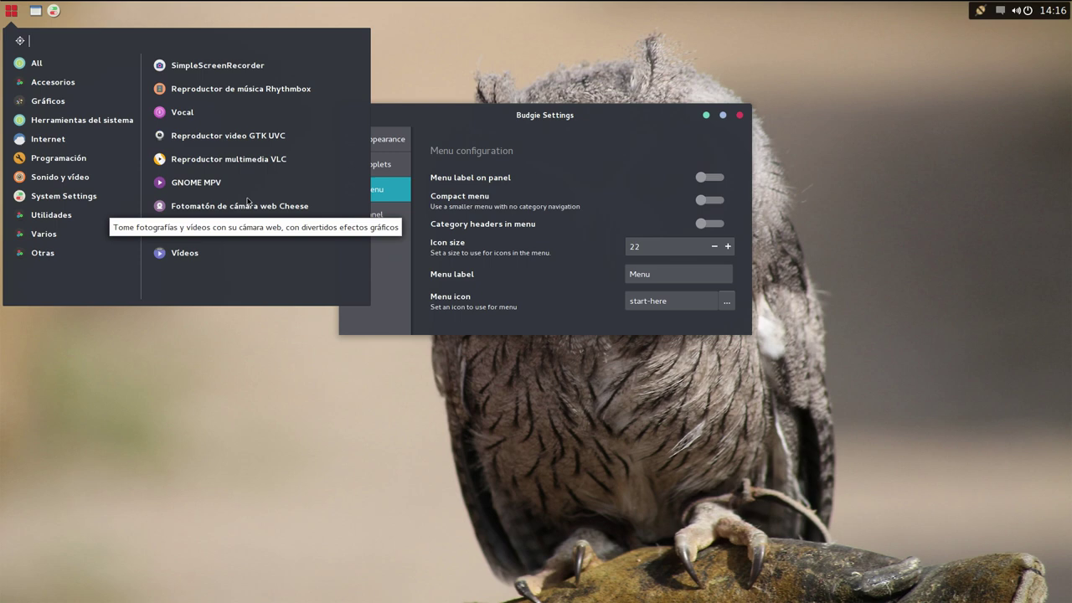
{"action": "left_click", "coordinate": [564, 115]}
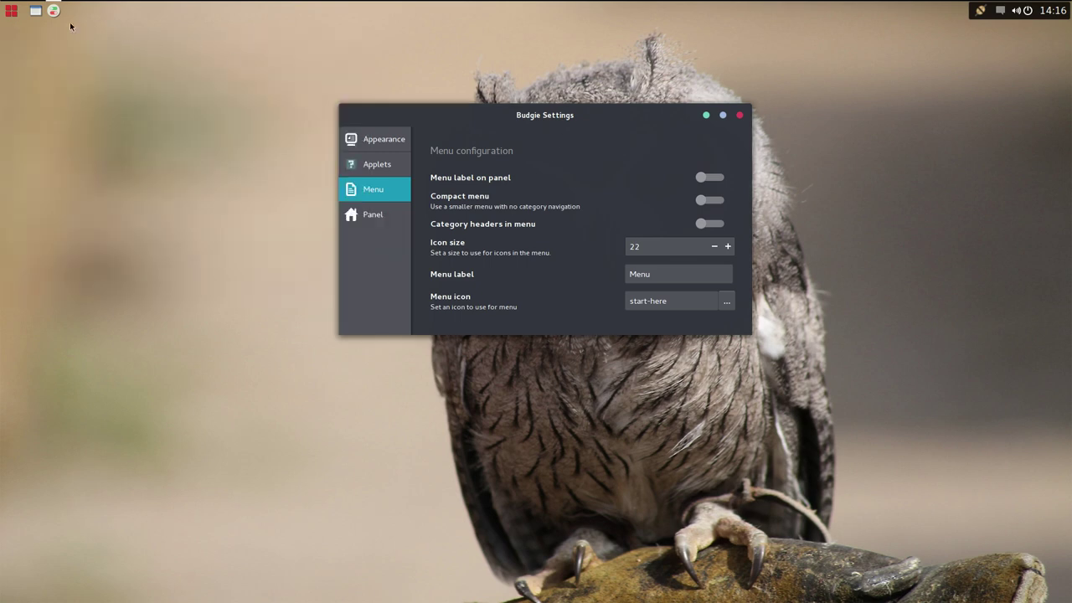
{"action": "left_click", "coordinate": [14, 11]}
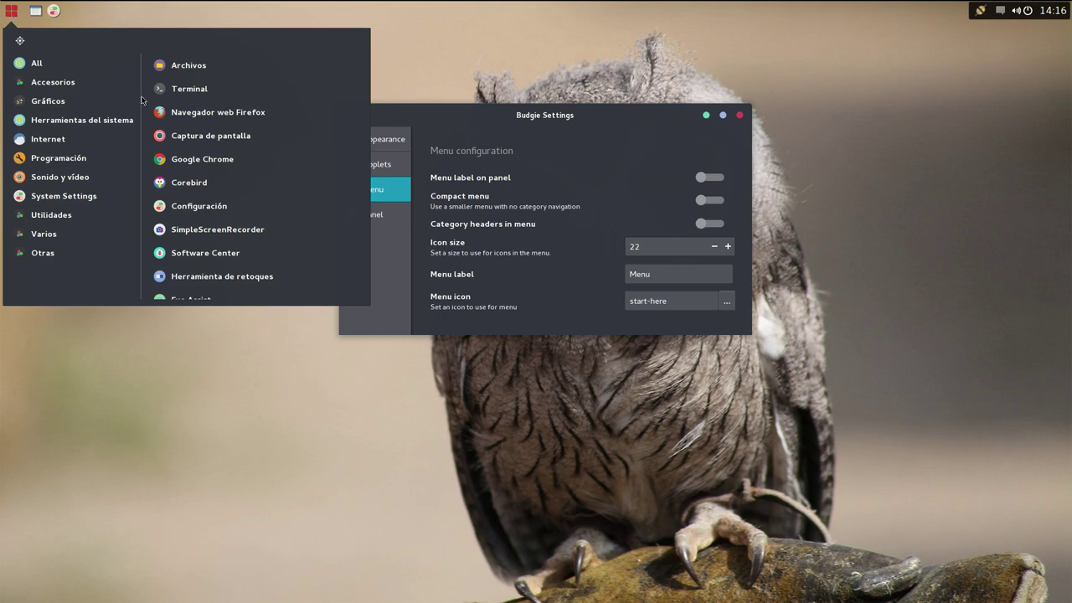
{"action": "left_click", "coordinate": [478, 118]}
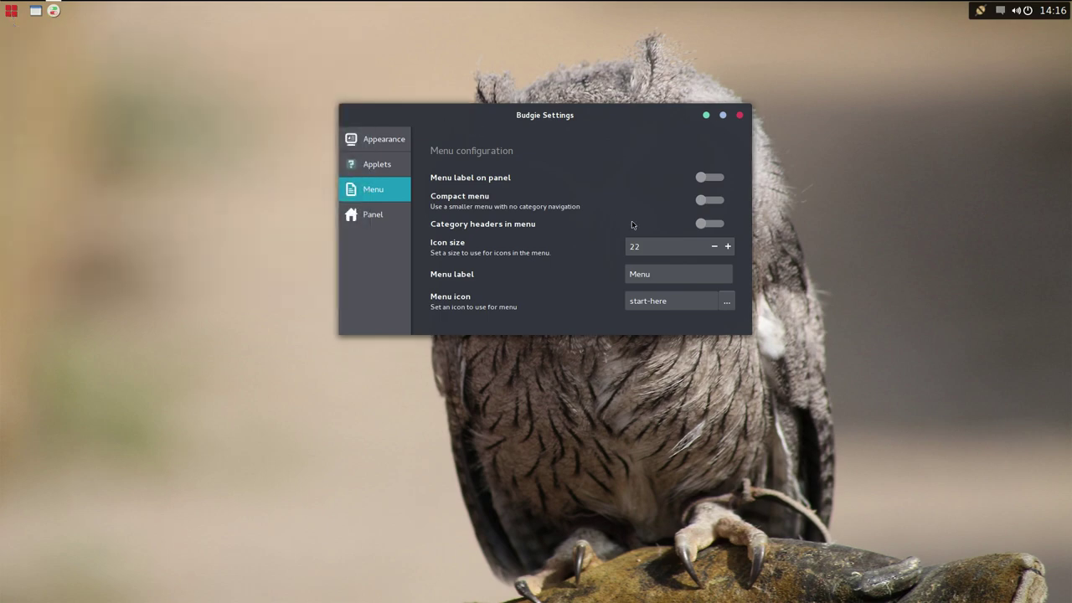
Turn on category headers with the compact menu off and browse the grouped list in the application menu.
{"action": "left_click", "coordinate": [708, 224]}
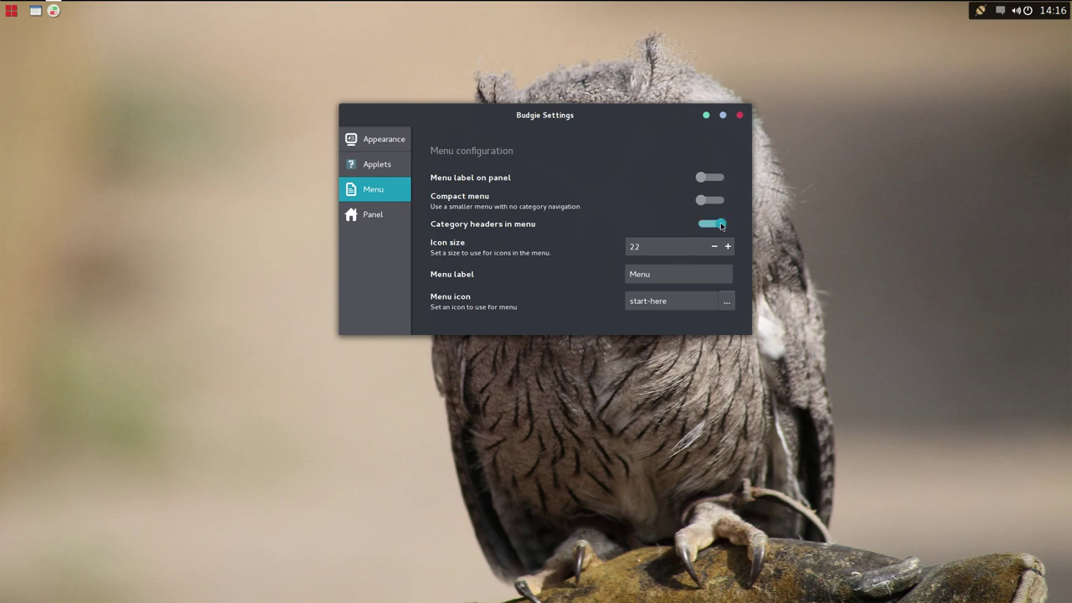
{"action": "left_click", "coordinate": [22, 15]}
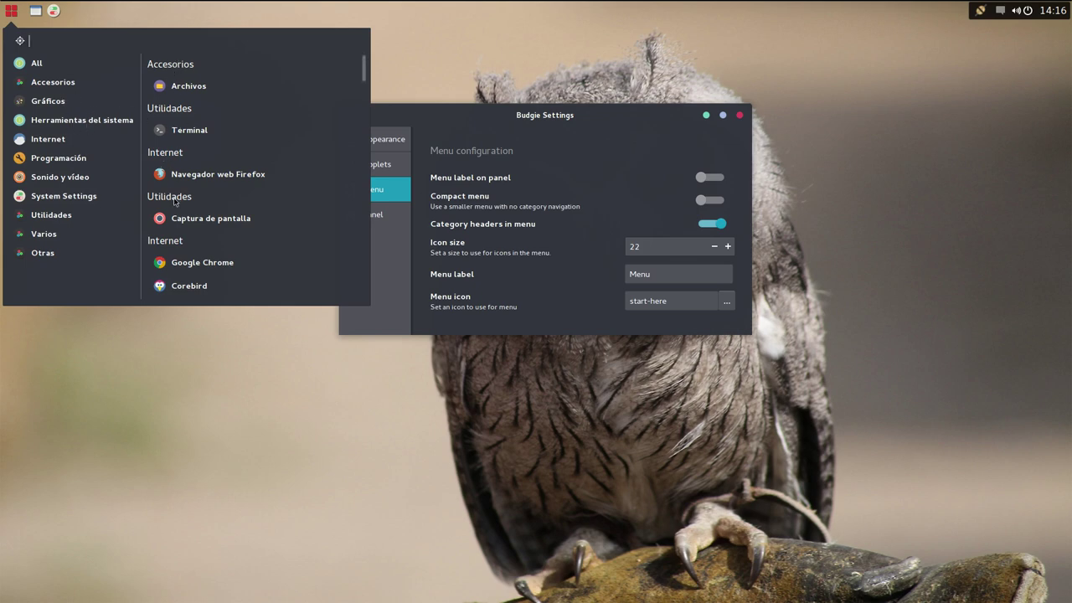
{"action": "scroll", "coordinate": [174, 201], "scroll_direction": "down", "scroll_amount": 15}
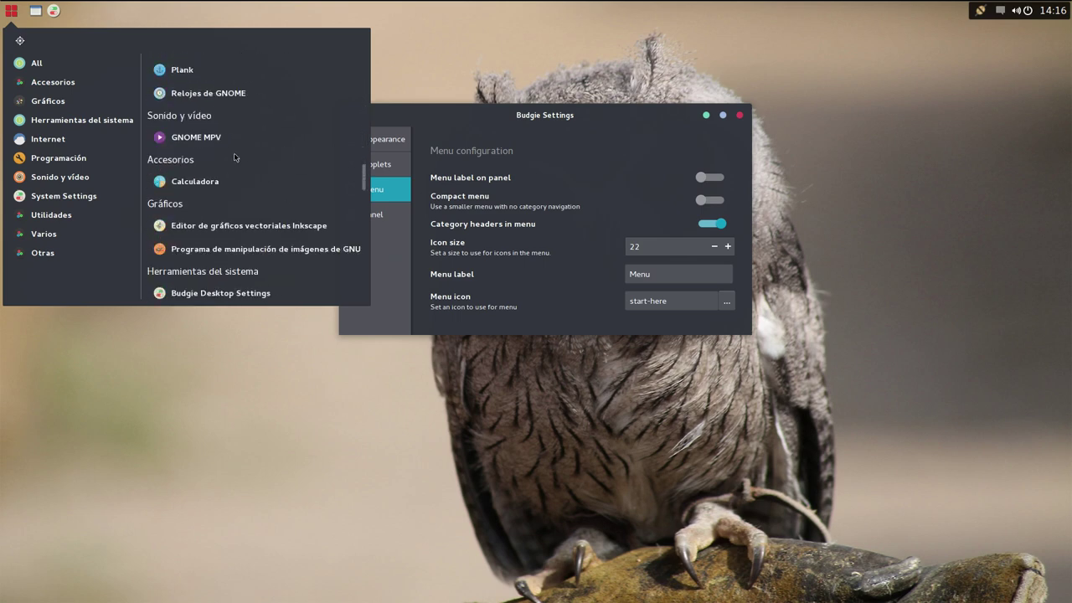
{"action": "scroll", "coordinate": [236, 156], "scroll_direction": "down", "scroll_amount": 3}
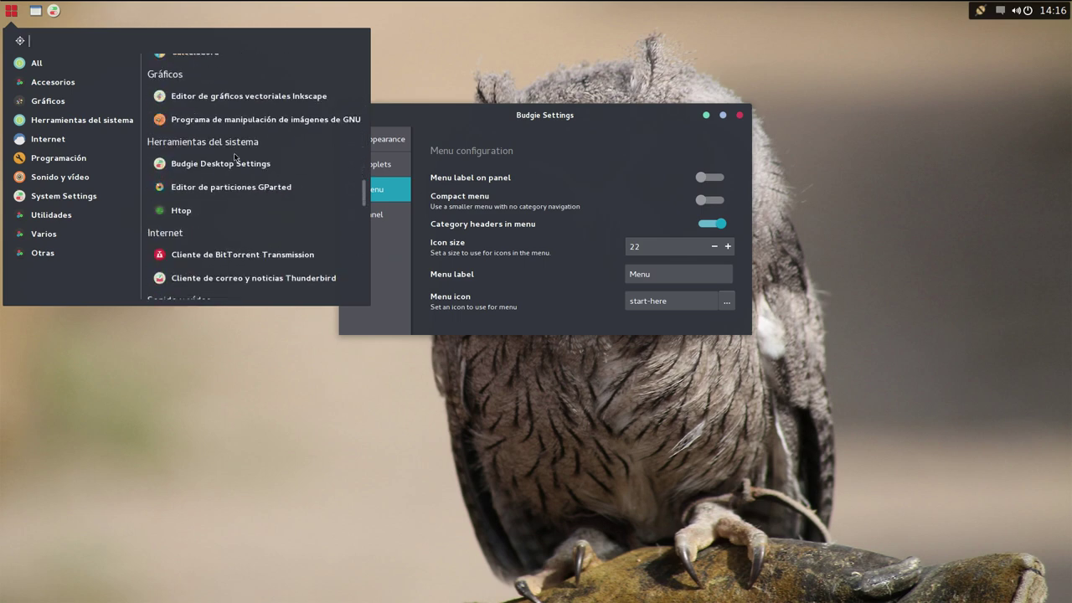
{"action": "scroll", "coordinate": [251, 156], "scroll_direction": "down", "scroll_amount": 5}
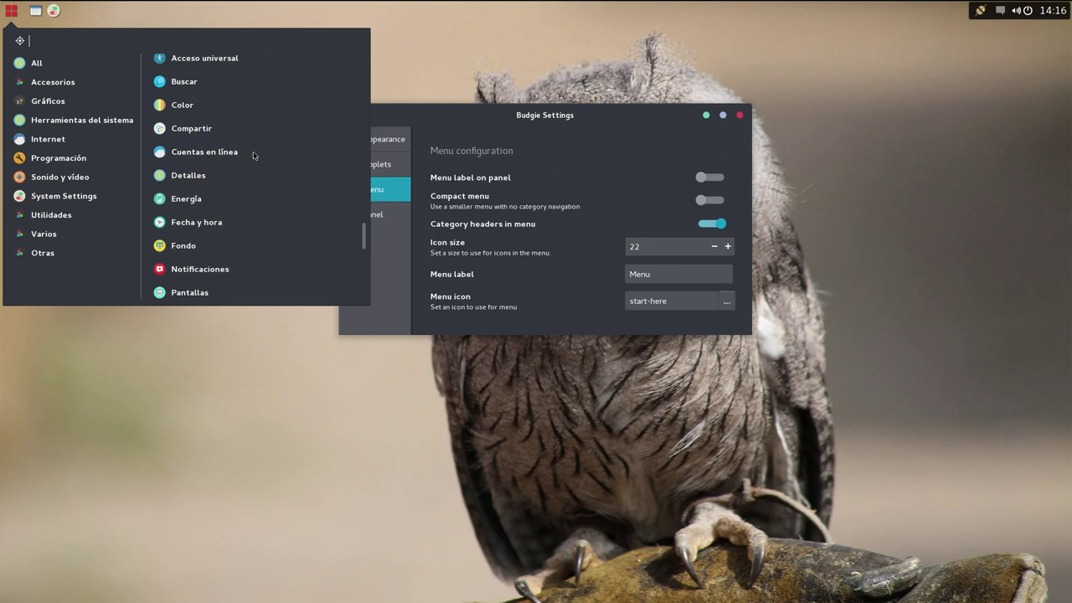
{"action": "left_click", "coordinate": [497, 126]}
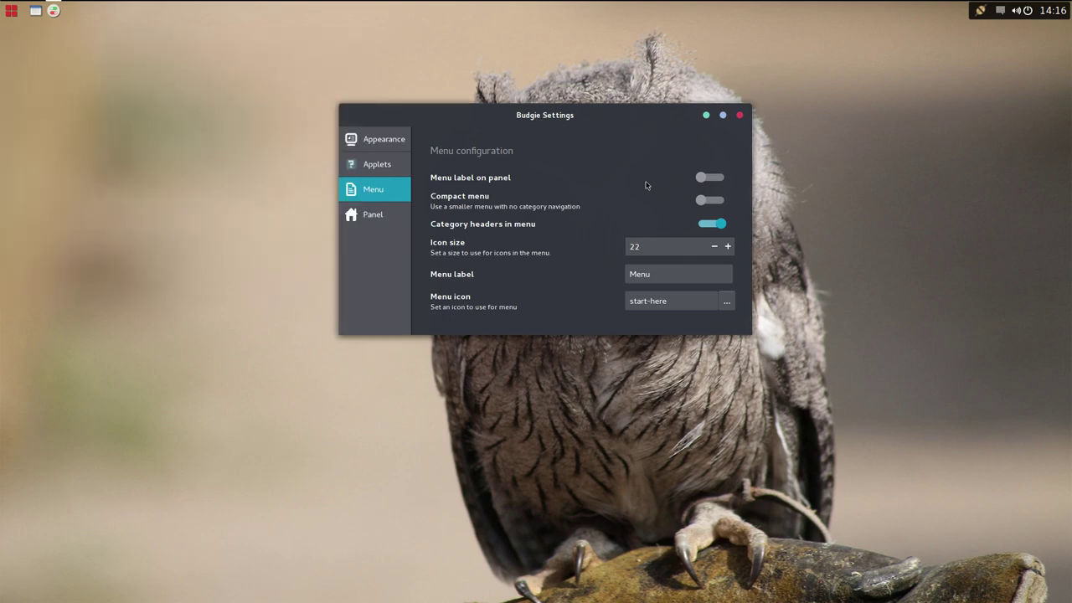
Turn category headers in the menu back off and shift the Budgie Settings window slightly.
{"action": "left_click", "coordinate": [708, 224]}
{"action": "left_click_drag", "start_coordinate": [553, 111], "coordinate": [506, 103]}
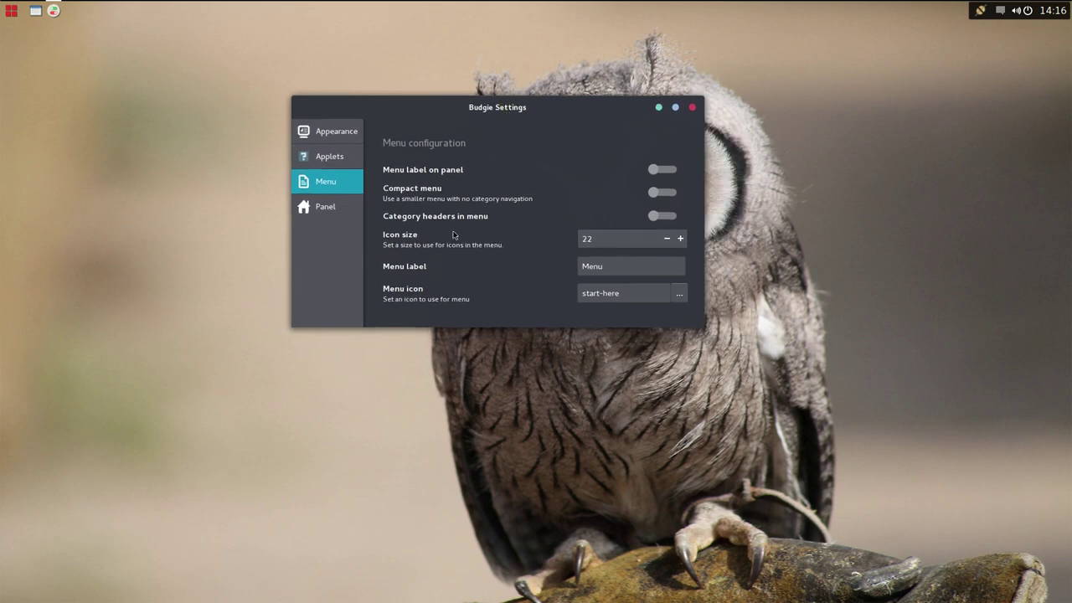
Check the application menu's standard layout once more, and show the panel configuration in Budgie Settings.
{"action": "left_click", "coordinate": [10, 11]}
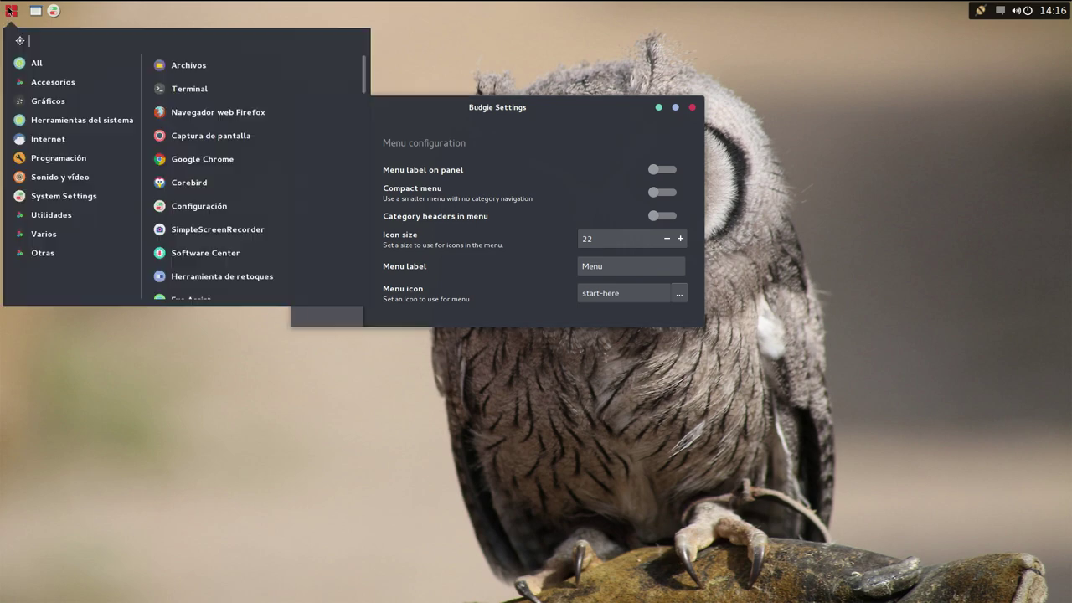
{"action": "left_click", "coordinate": [522, 117]}
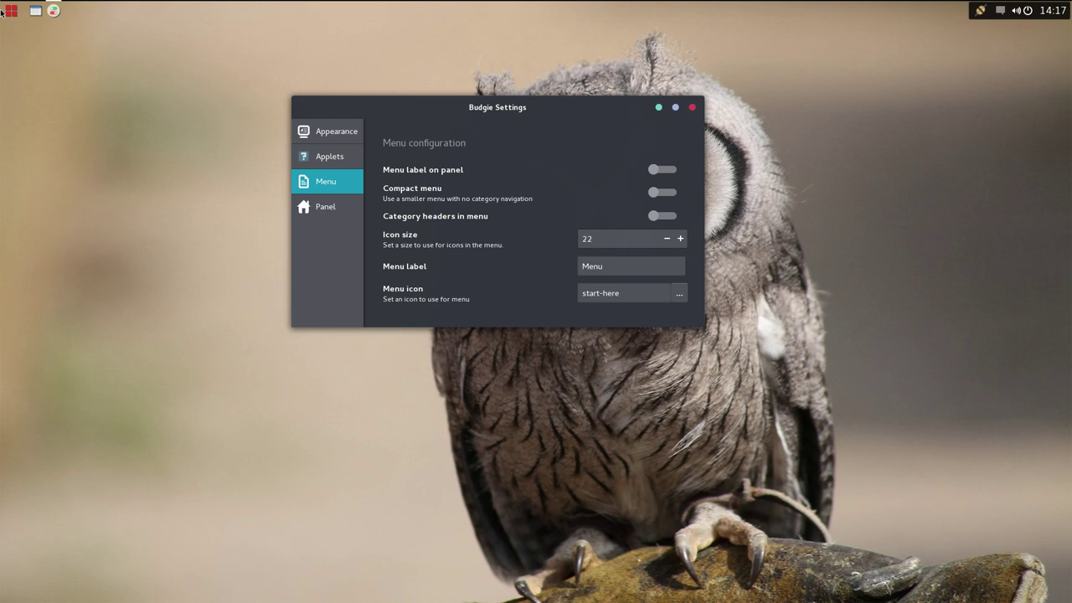
{"action": "left_click", "coordinate": [327, 209]}
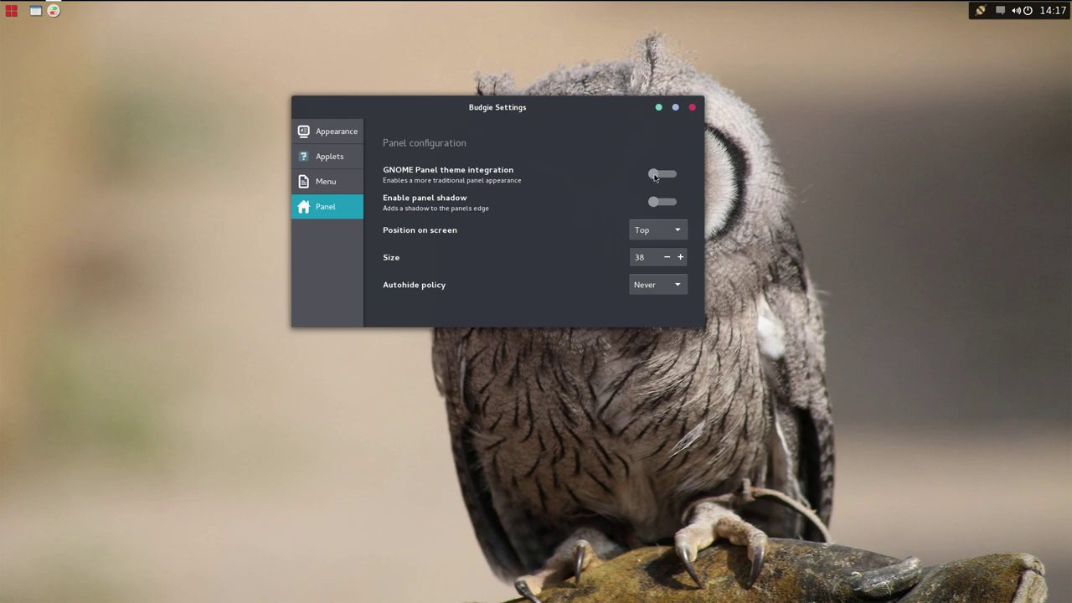
Try out GNOME Panel theme integration and the panel shadow one after the other, turning each back off.
{"action": "left_click", "coordinate": [656, 178]}
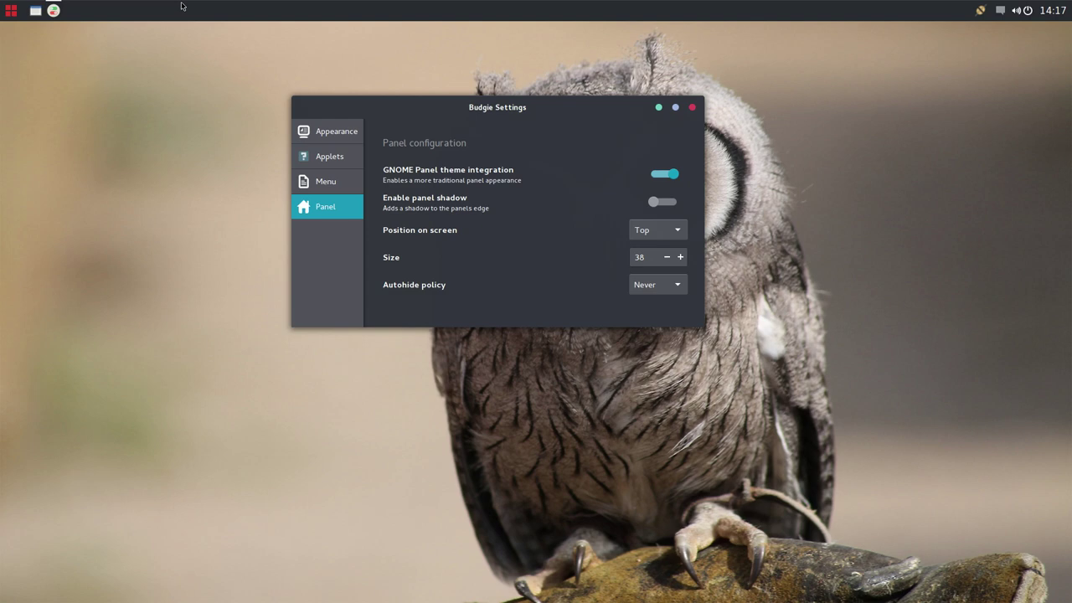
{"action": "left_click", "coordinate": [675, 176]}
{"action": "left_click", "coordinate": [656, 203]}
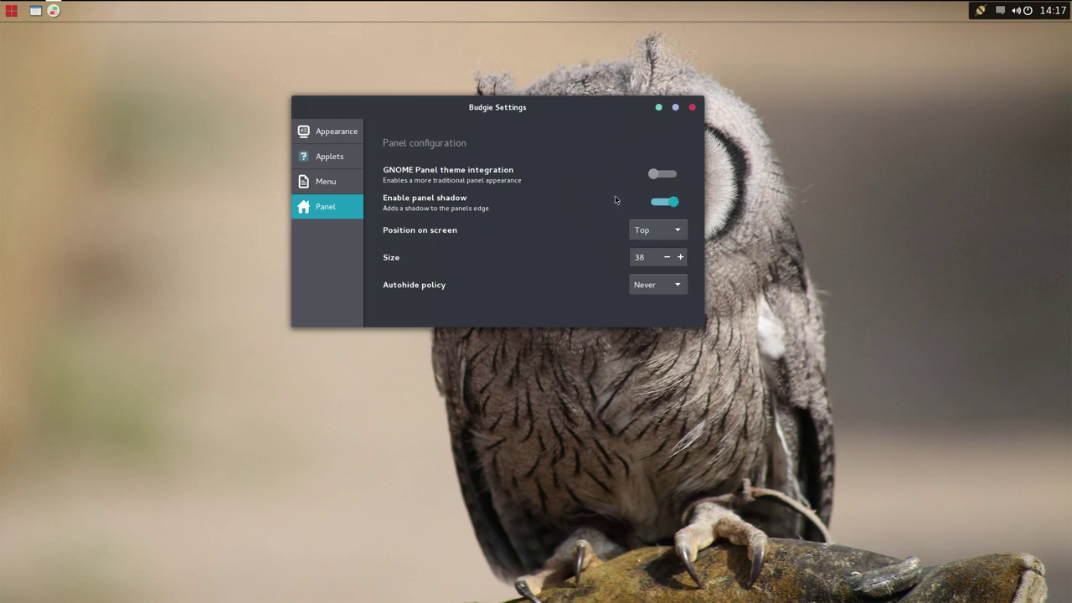
{"action": "left_click", "coordinate": [657, 203]}
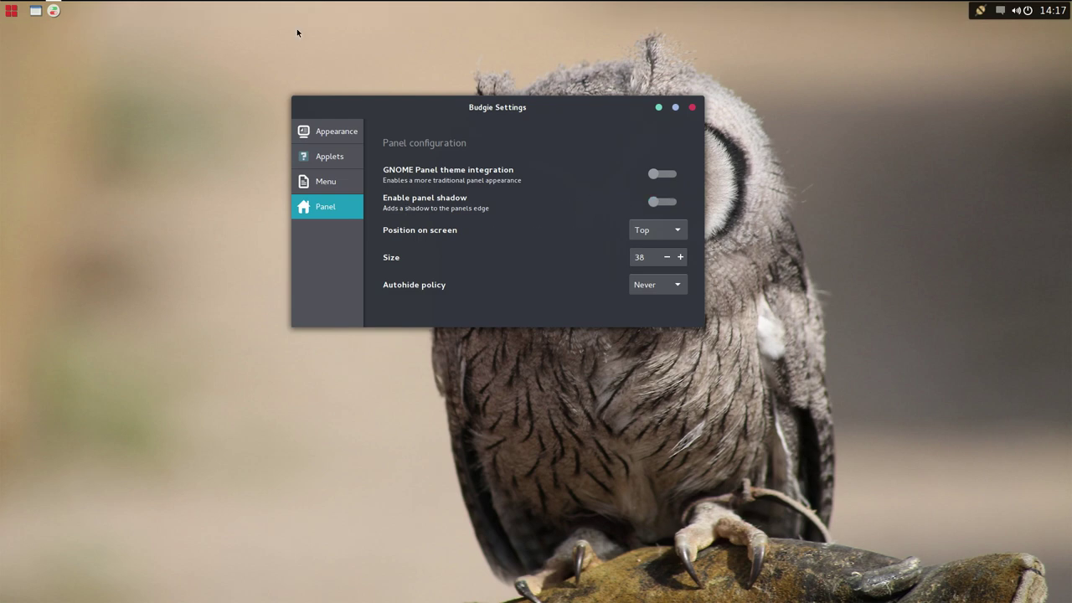
Try the panel at the Bottom, Right and Left screen positions, and set it back to Top.
{"action": "left_click", "coordinate": [645, 232]}
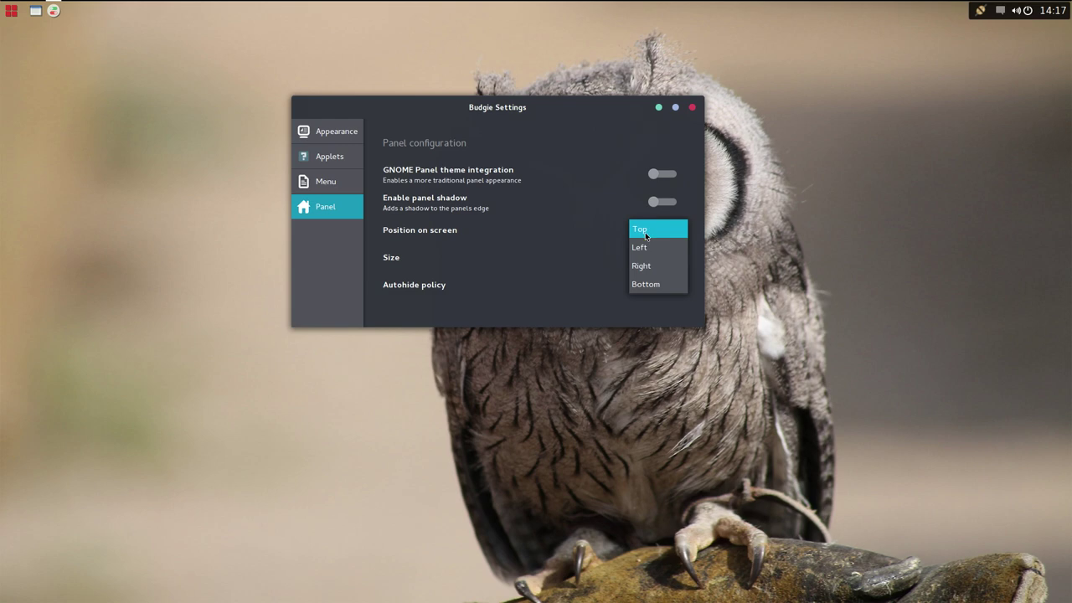
{"action": "left_click", "coordinate": [643, 284]}
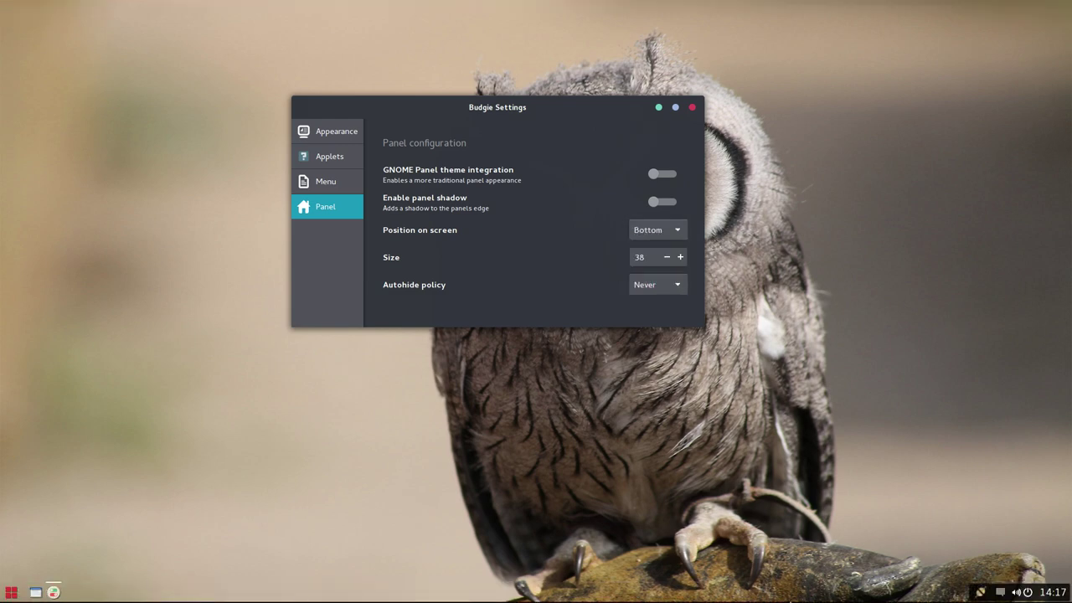
{"action": "left_click", "coordinate": [643, 230]}
{"action": "left_click", "coordinate": [650, 218]}
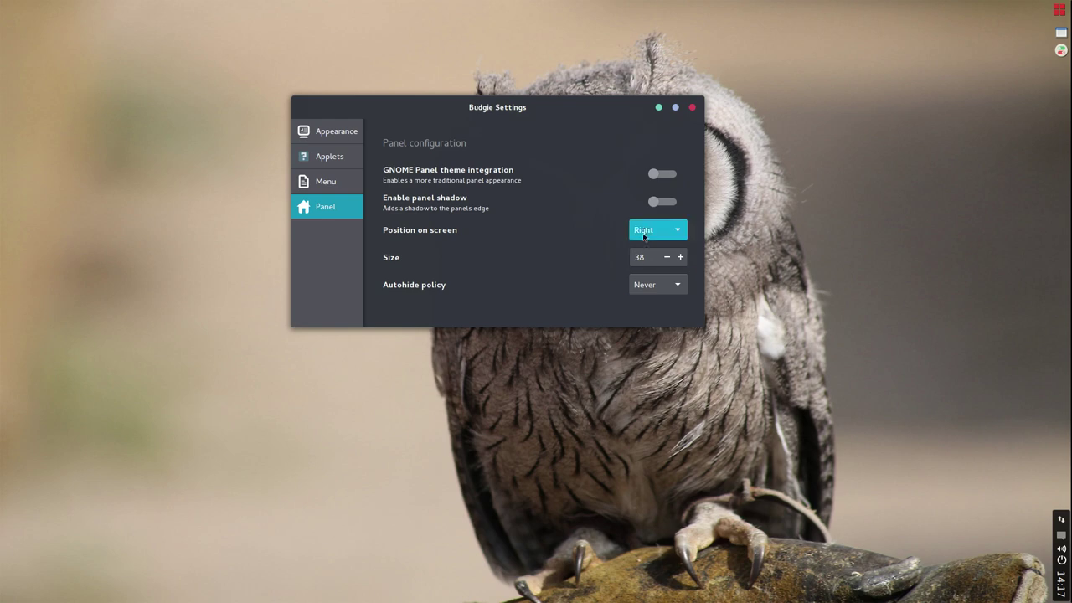
{"action": "left_click", "coordinate": [648, 230]}
{"action": "left_click", "coordinate": [640, 210]}
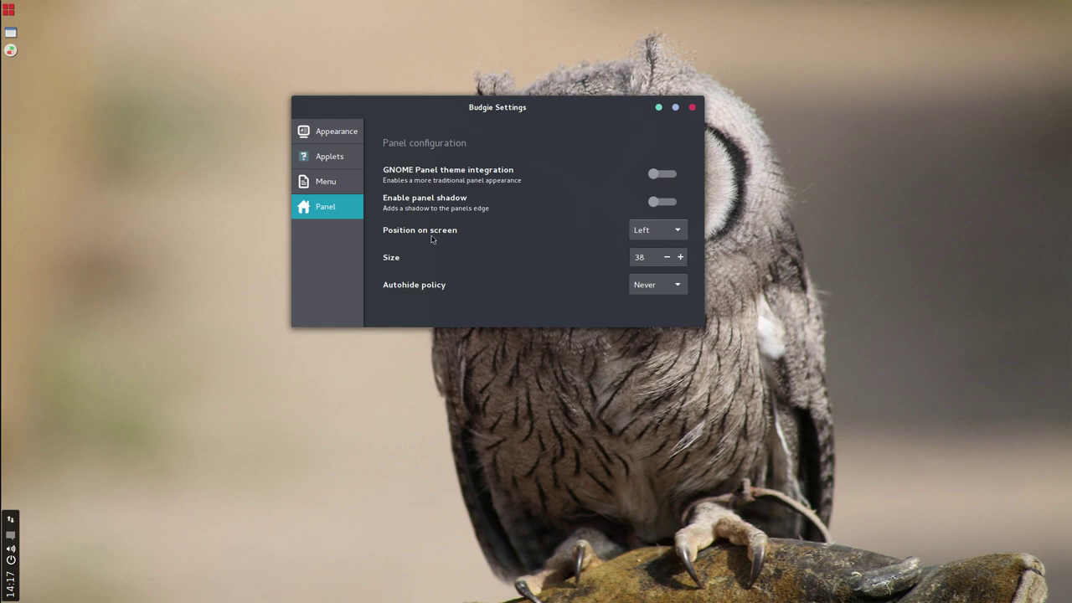
{"action": "left_click", "coordinate": [652, 237]}
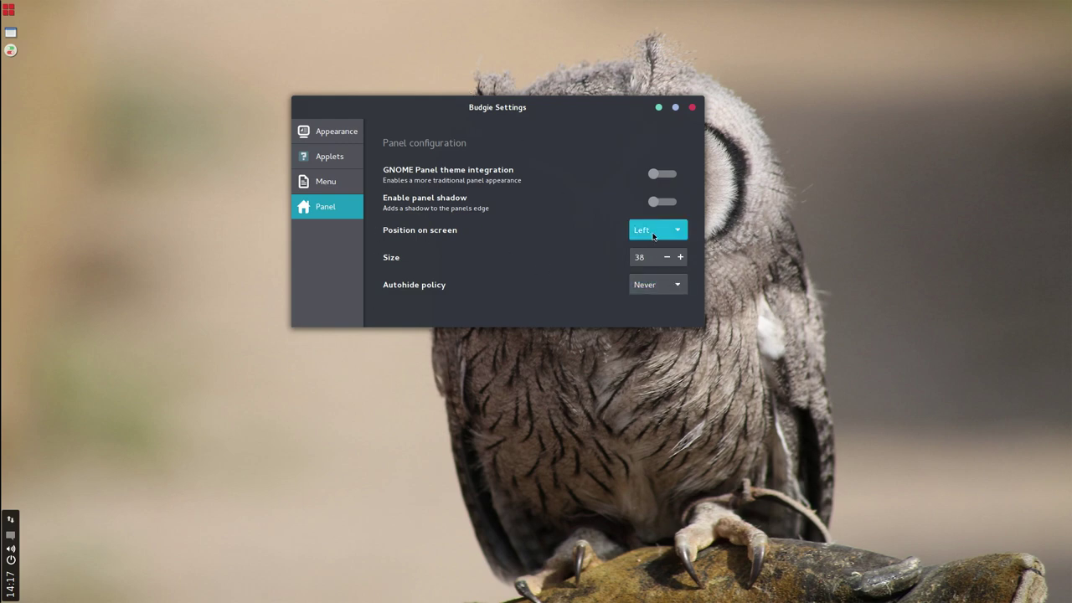
{"action": "left_click", "coordinate": [640, 210]}
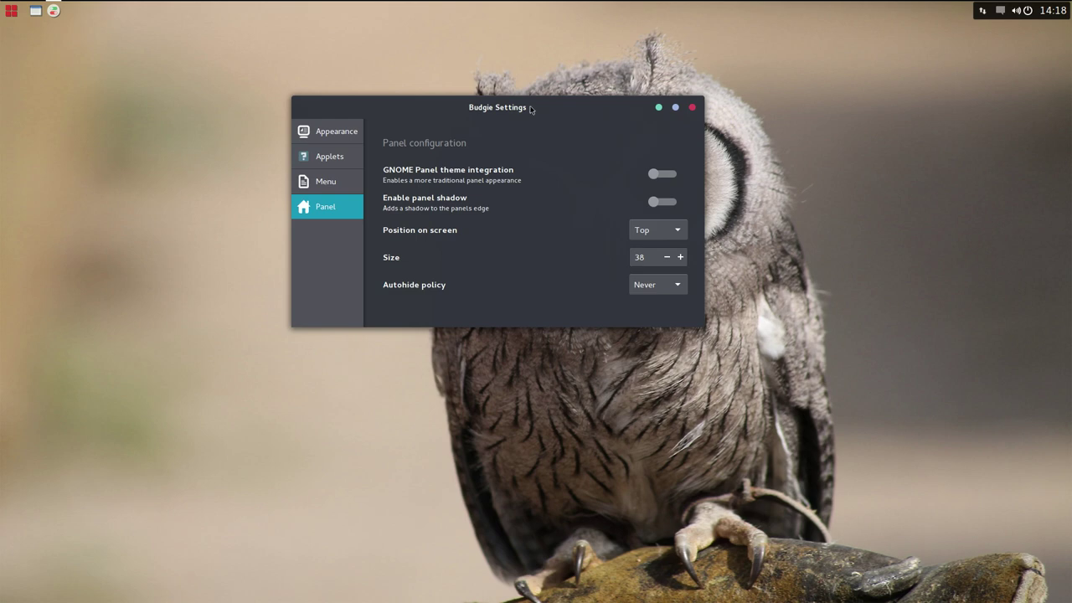
Close Budgie Settings and launch the Software Center from the application menu, hiding the SimpleScreenRecorder window.
{"action": "left_click_drag", "start_coordinate": [531, 109], "coordinate": [369, 126]}
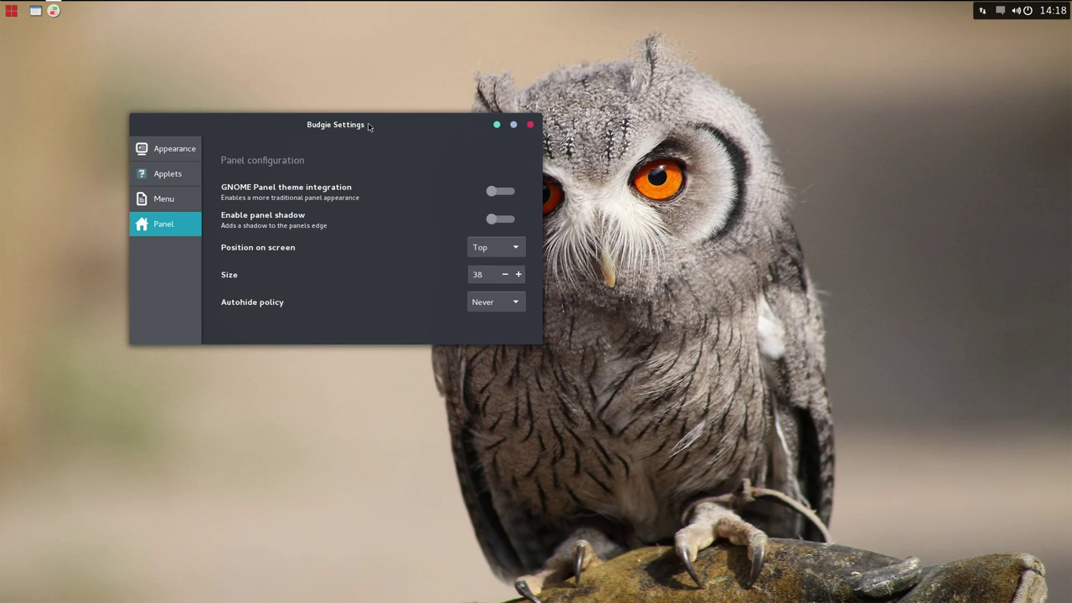
{"action": "left_click", "coordinate": [530, 124]}
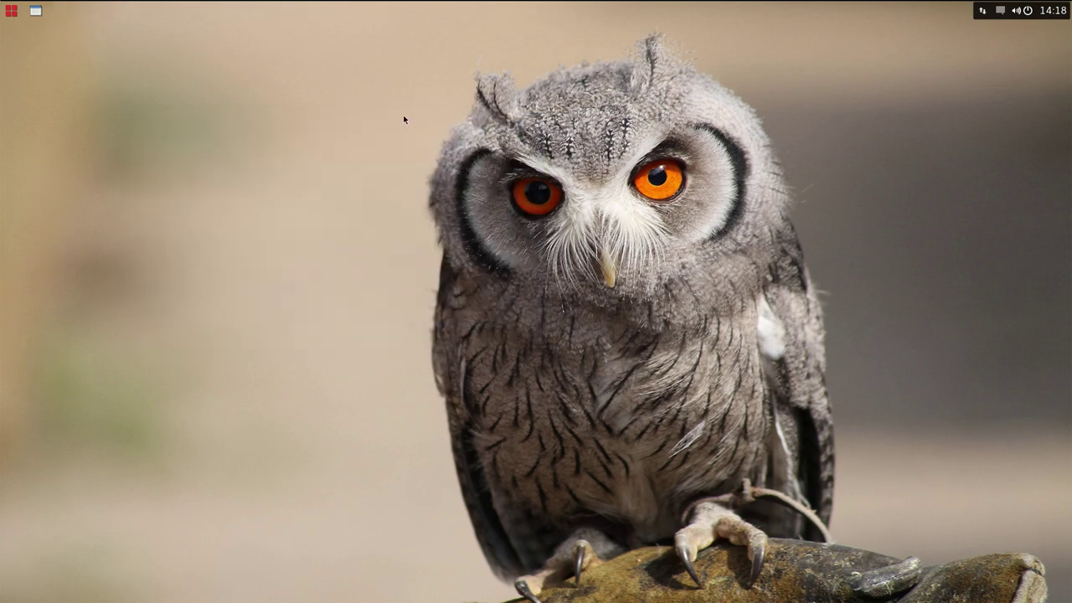
{"action": "left_click", "coordinate": [11, 11]}
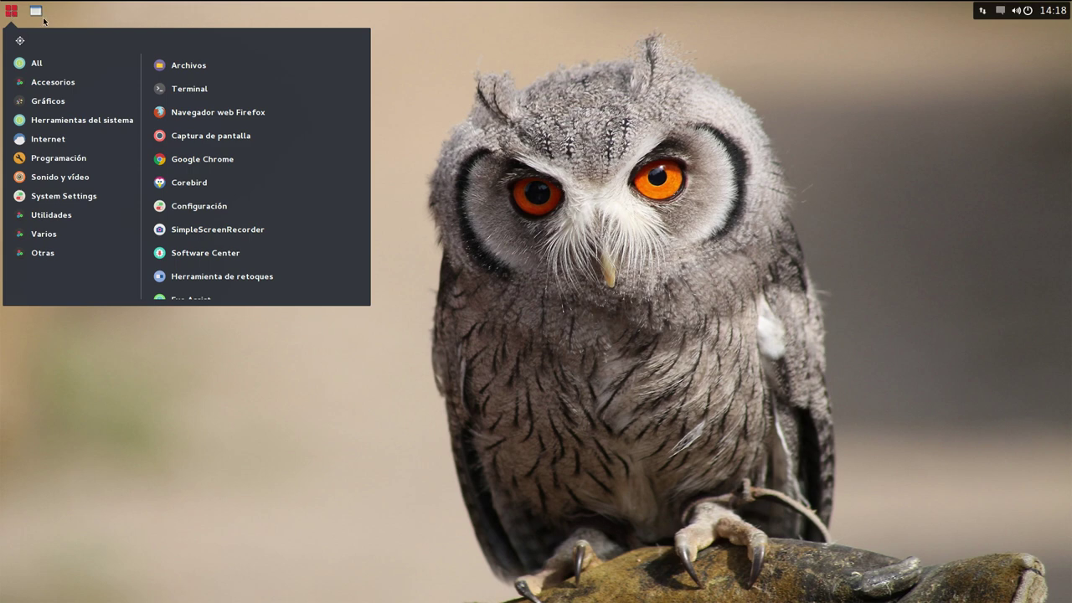
{"action": "scroll", "coordinate": [221, 166], "scroll_direction": "down", "scroll_amount": 2}
{"action": "left_click", "coordinate": [214, 191]}
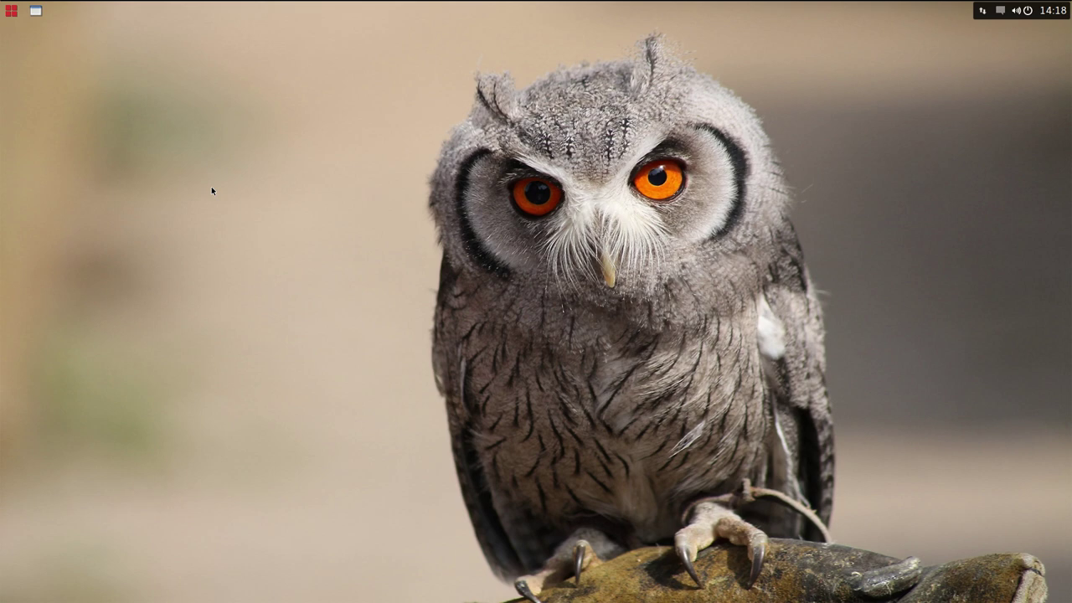
{"action": "left_click", "coordinate": [35, 10]}
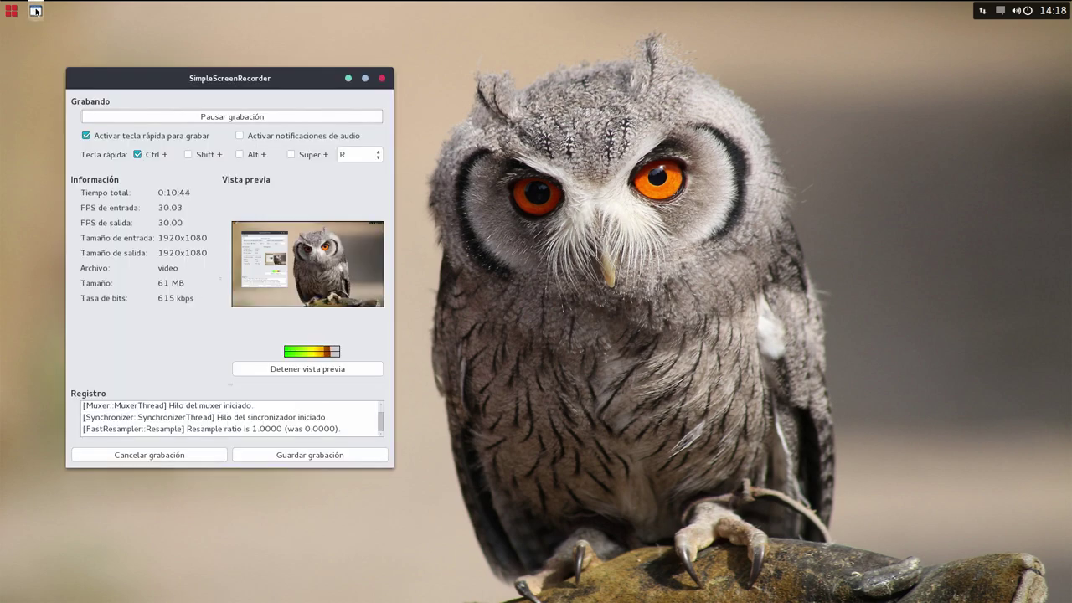
{"action": "left_click", "coordinate": [365, 78]}
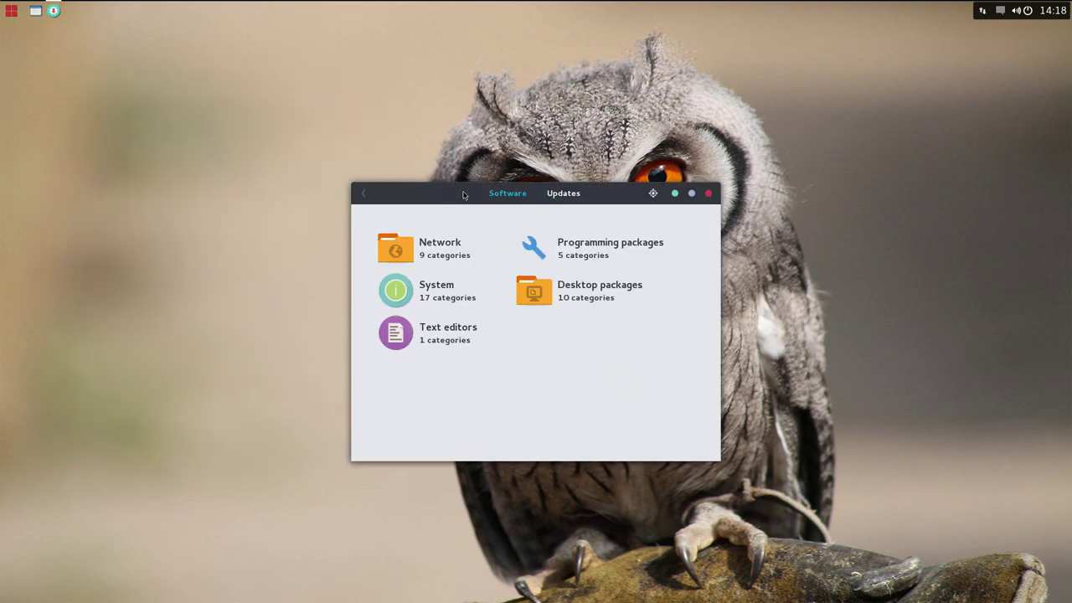
Reposition and enlarge the Software Center window, and look at its Updates page before returning to Software.
{"action": "left_click_drag", "start_coordinate": [436, 185], "coordinate": [235, 60]}
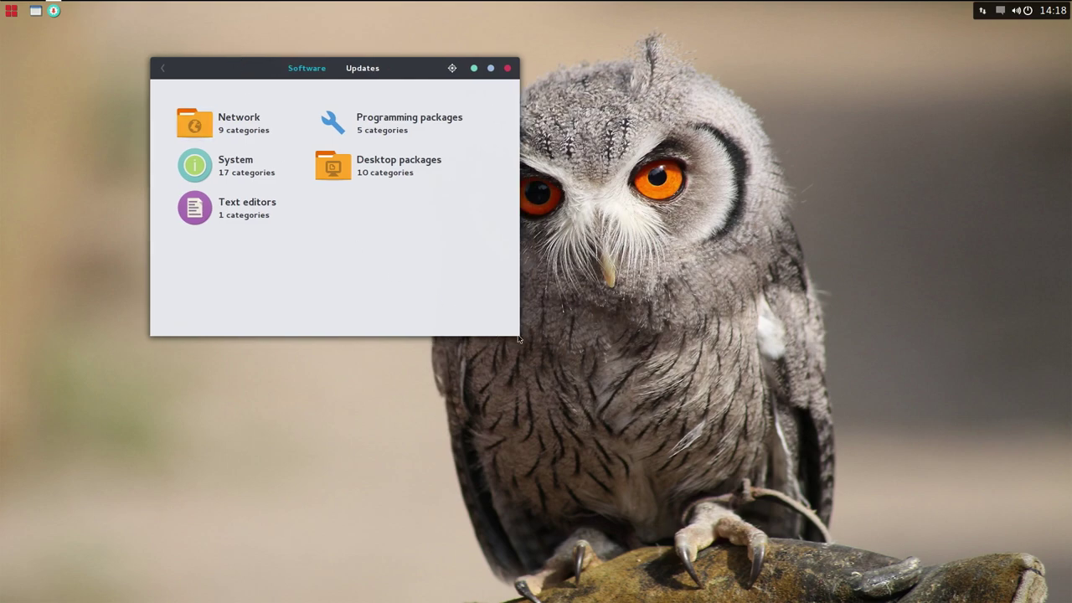
{"action": "left_click_drag", "start_coordinate": [519, 339], "coordinate": [703, 459]}
{"action": "left_click", "coordinate": [466, 70]}
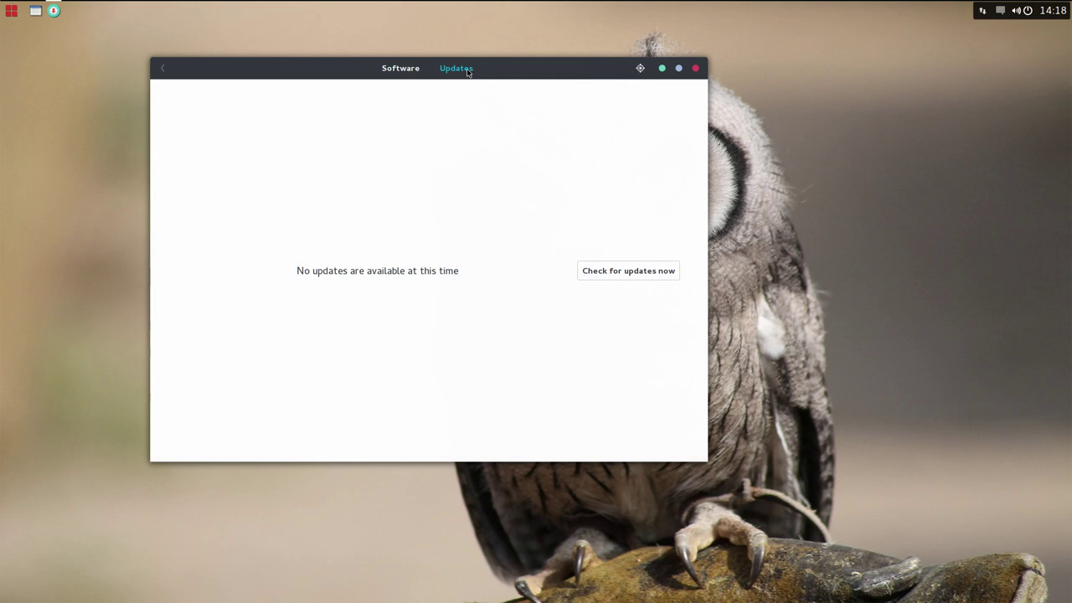
{"action": "left_click", "coordinate": [406, 74]}
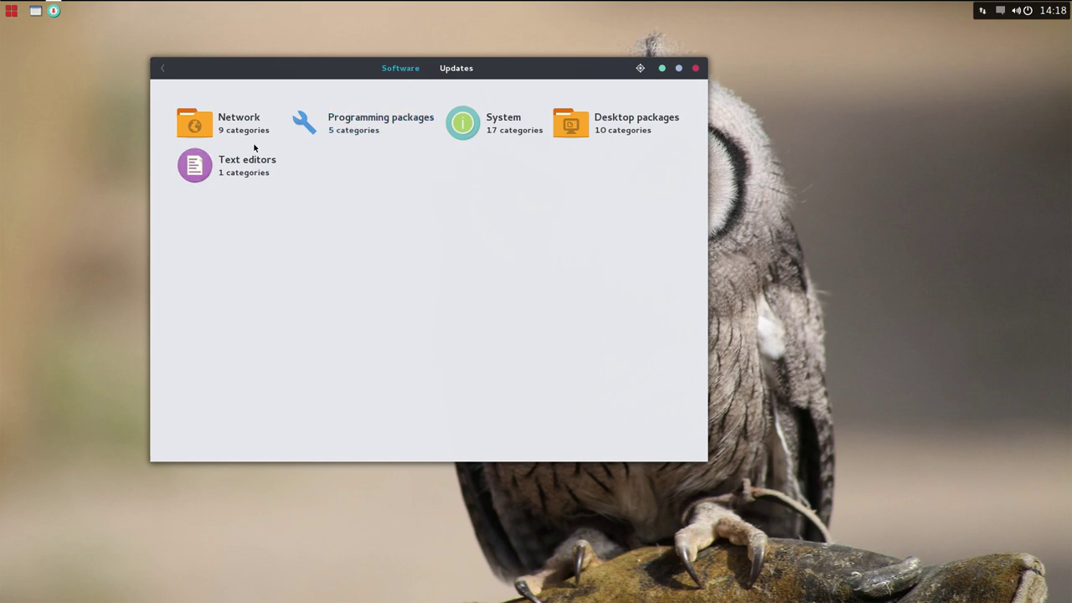
Browse the Network packages, including Networking Base, and return to the category overview.
{"action": "left_click", "coordinate": [239, 117]}
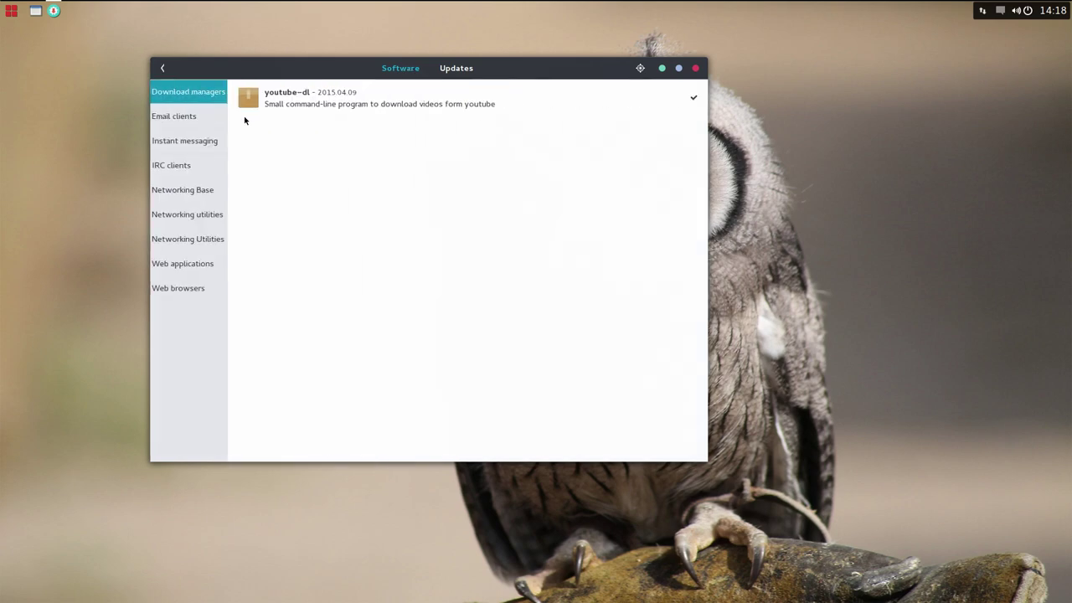
{"action": "left_click", "coordinate": [211, 191]}
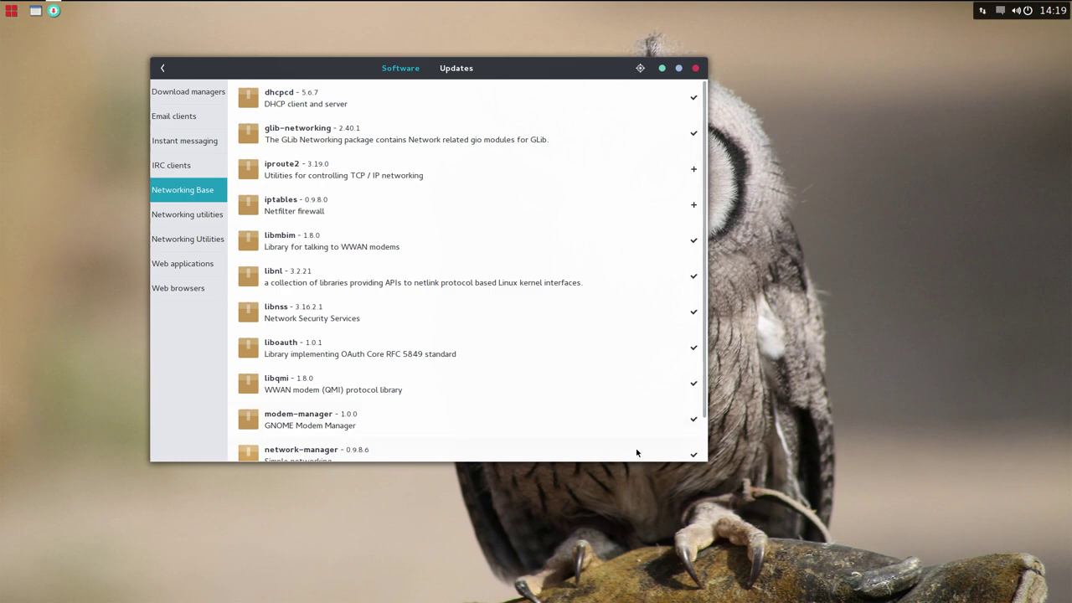
{"action": "left_click", "coordinate": [165, 71]}
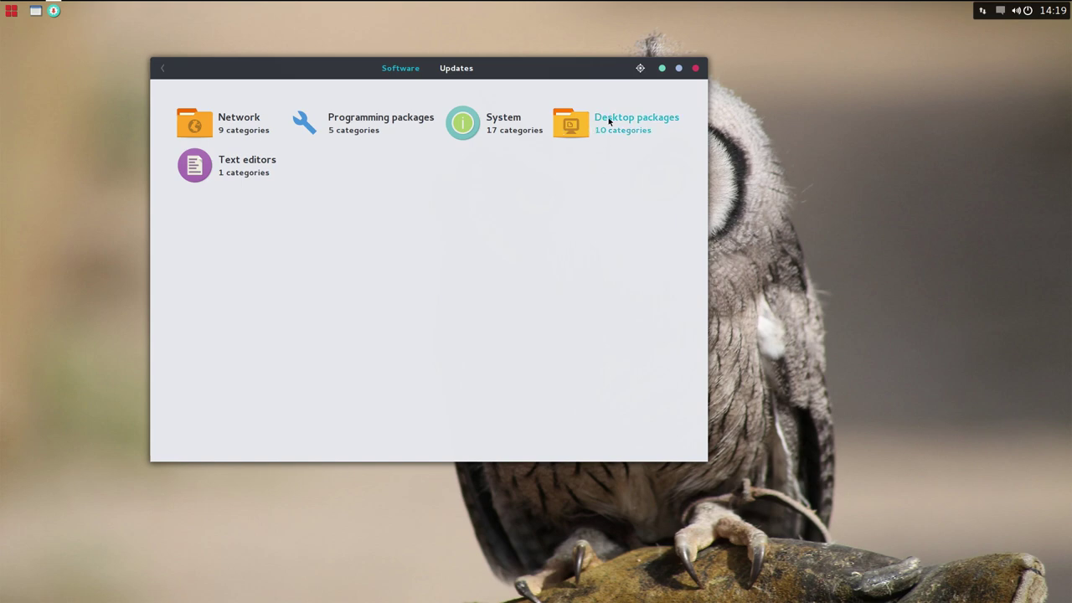
Browse the GNOME Desktop and Multimedia lists in Desktop packages, and return to the category overview.
{"action": "left_click", "coordinate": [609, 122]}
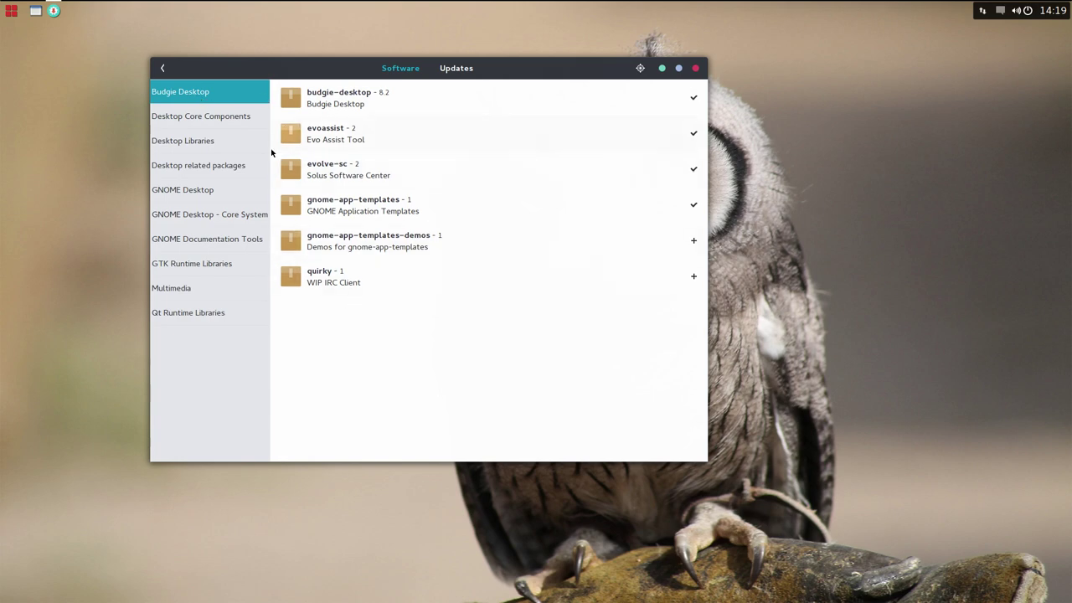
{"action": "left_click", "coordinate": [192, 190]}
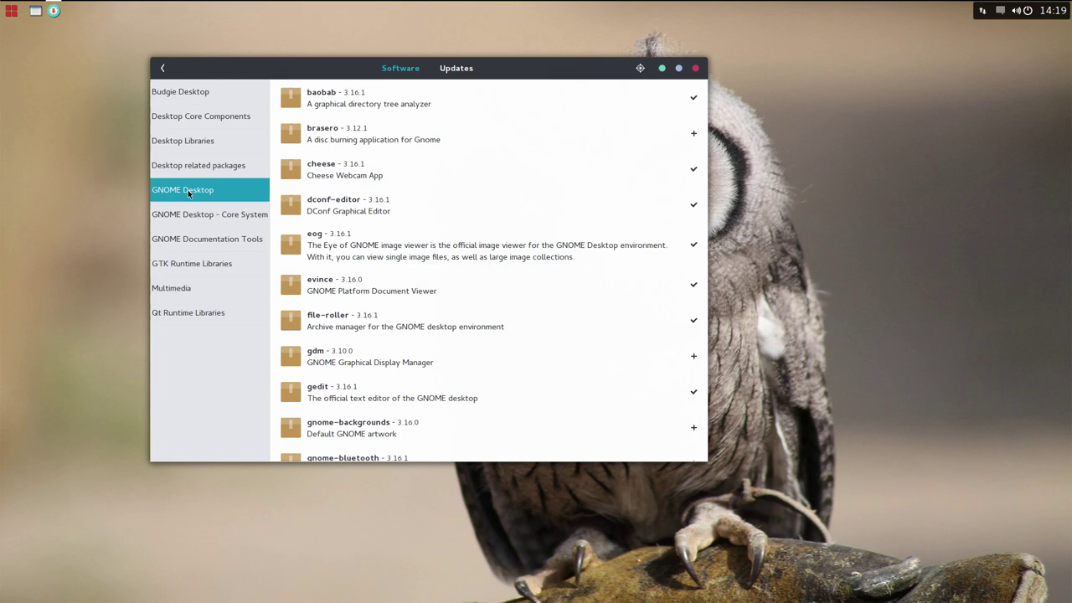
{"action": "scroll", "coordinate": [502, 256], "scroll_direction": "down", "scroll_amount": 3}
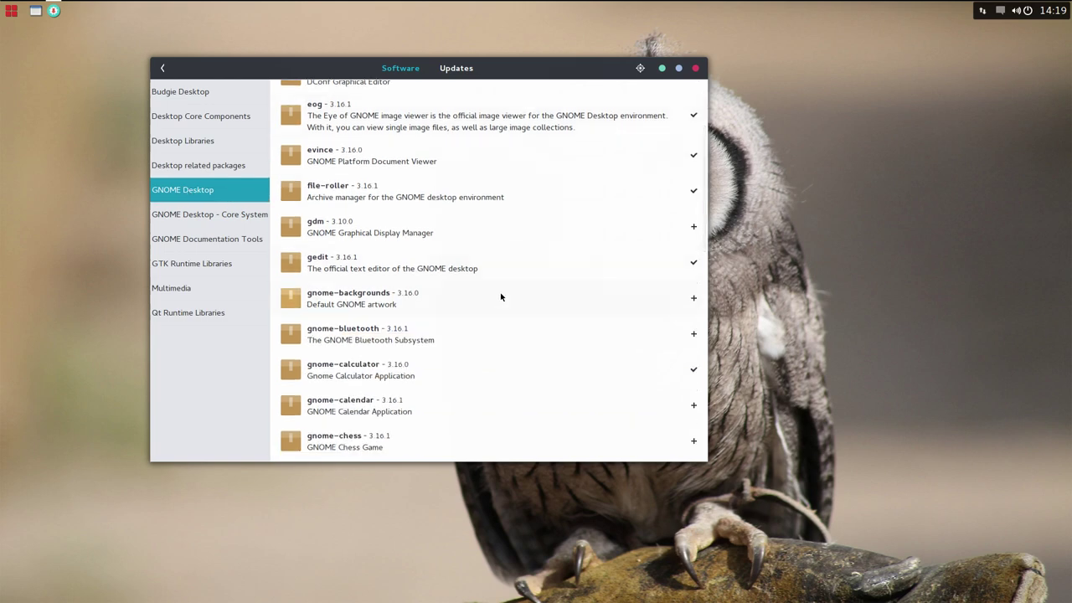
{"action": "scroll", "coordinate": [469, 303], "scroll_direction": "down", "scroll_amount": 2}
{"action": "left_click", "coordinate": [180, 289]}
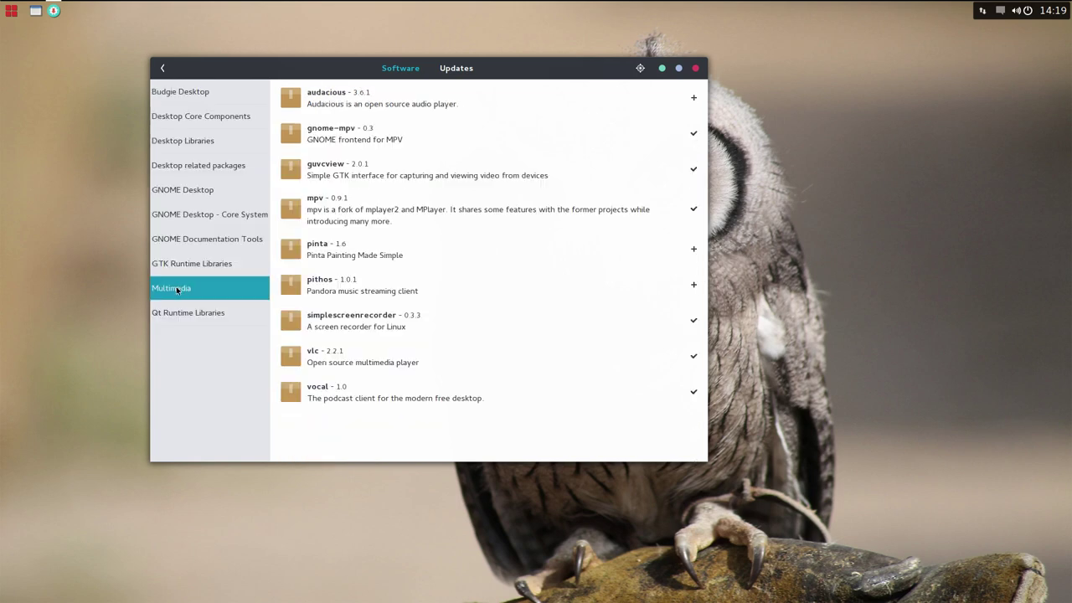
{"action": "left_click", "coordinate": [163, 69]}
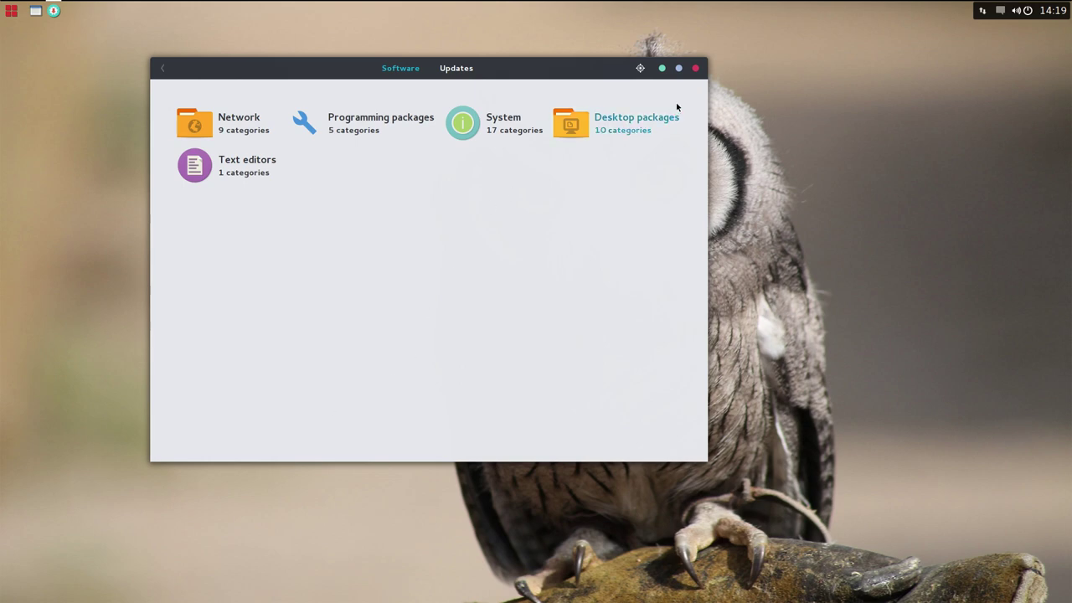
View the Kernel Images packages in the System category, and return to the category overview.
{"action": "left_click", "coordinate": [499, 121]}
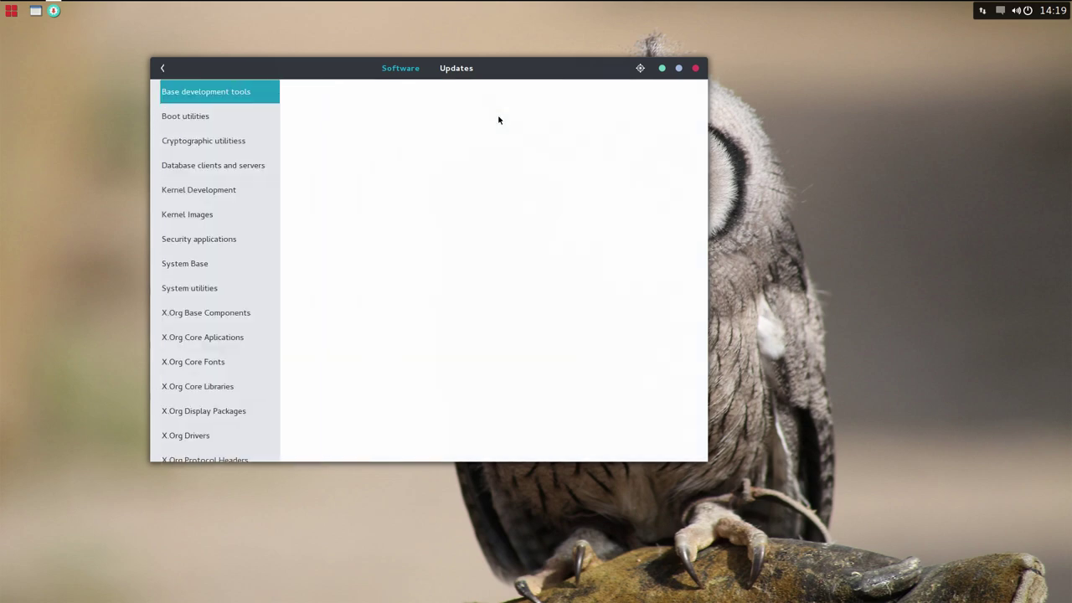
{"action": "left_click", "coordinate": [191, 221]}
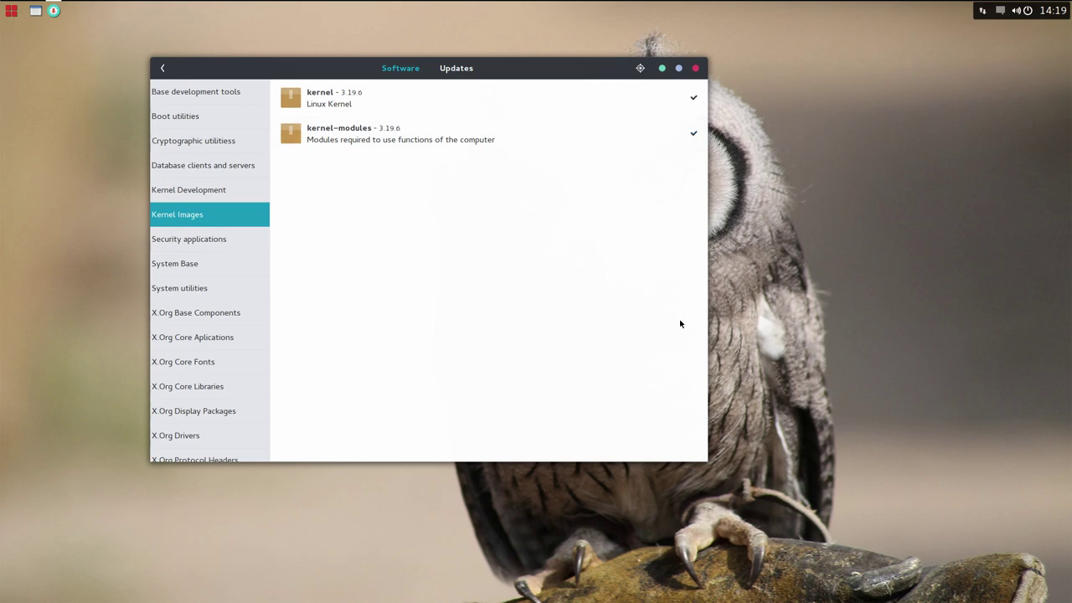
{"action": "left_click", "coordinate": [161, 70]}
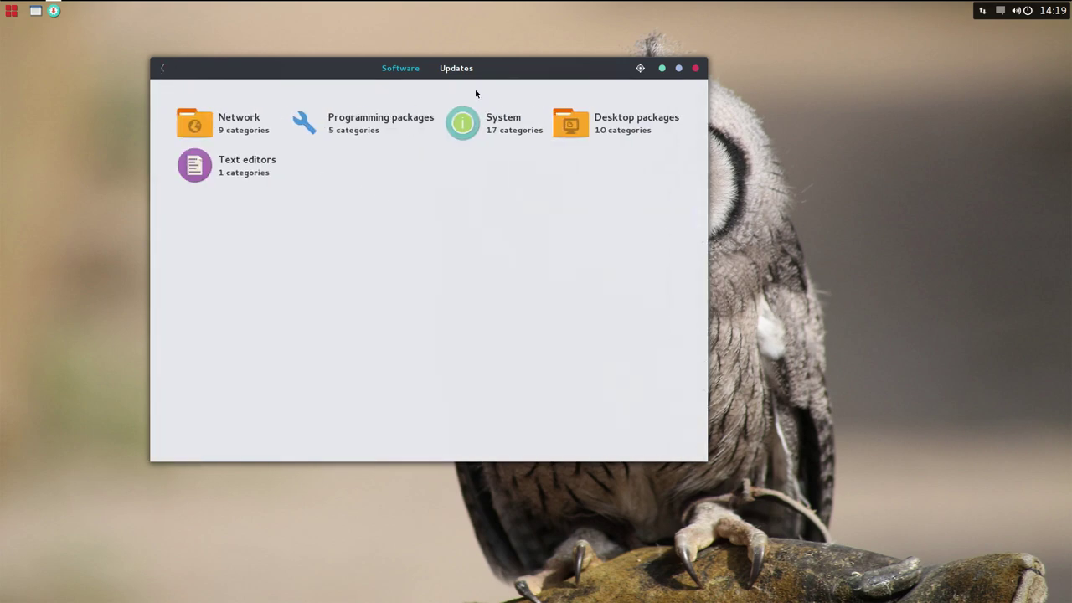
Check the Updates page again and close the Software Center.
{"action": "left_click", "coordinate": [463, 70]}
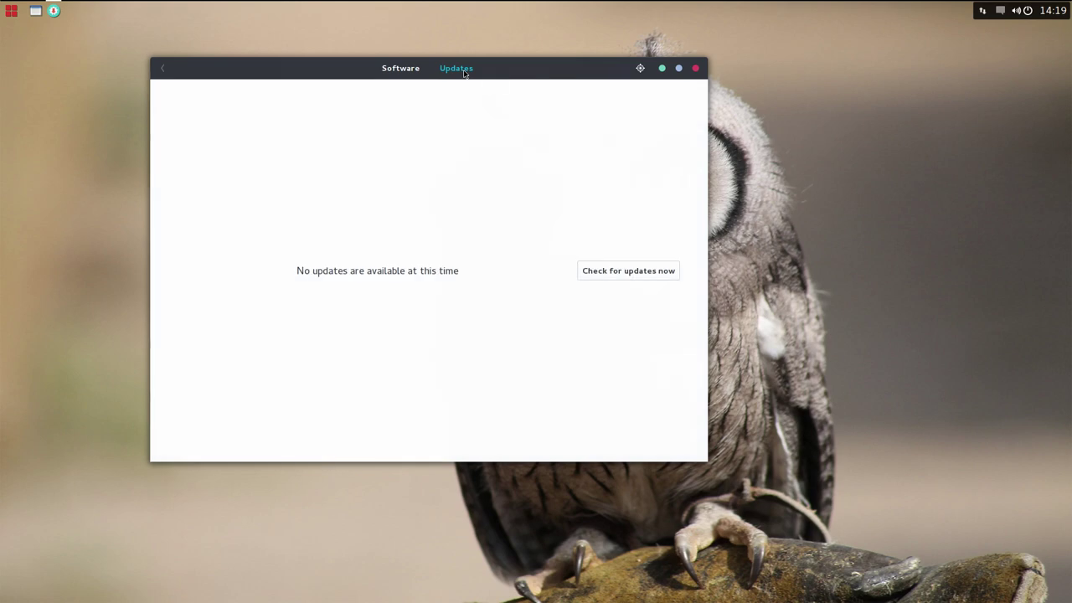
{"action": "left_click", "coordinate": [694, 72]}
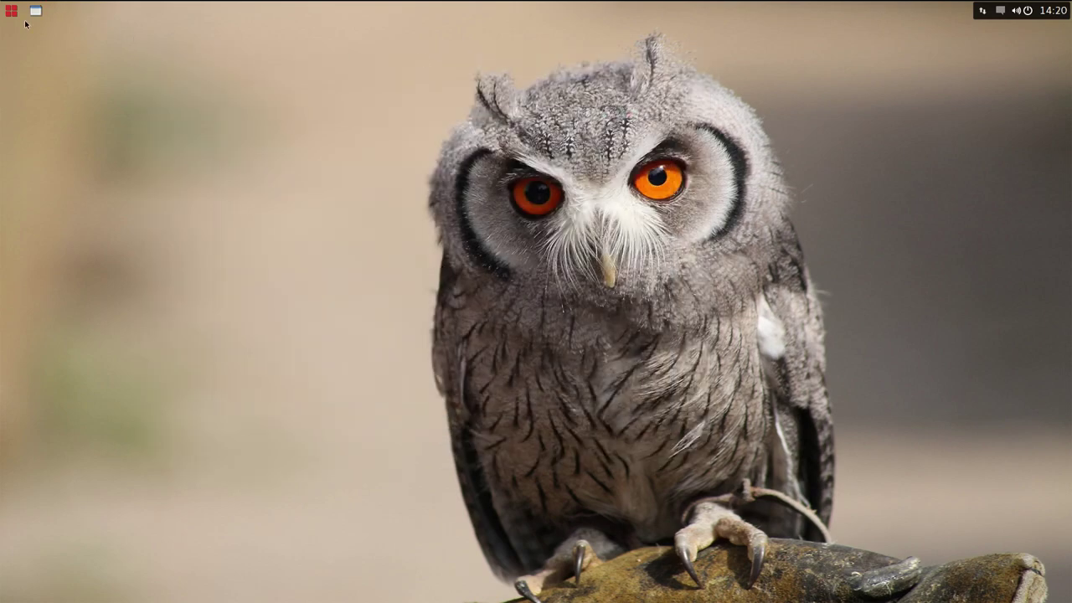
Browse the Varios and Otras application categories, and open the Solus welcome tool with its window clear of the panel.
{"action": "left_click", "coordinate": [11, 11]}
{"action": "left_click", "coordinate": [50, 236]}
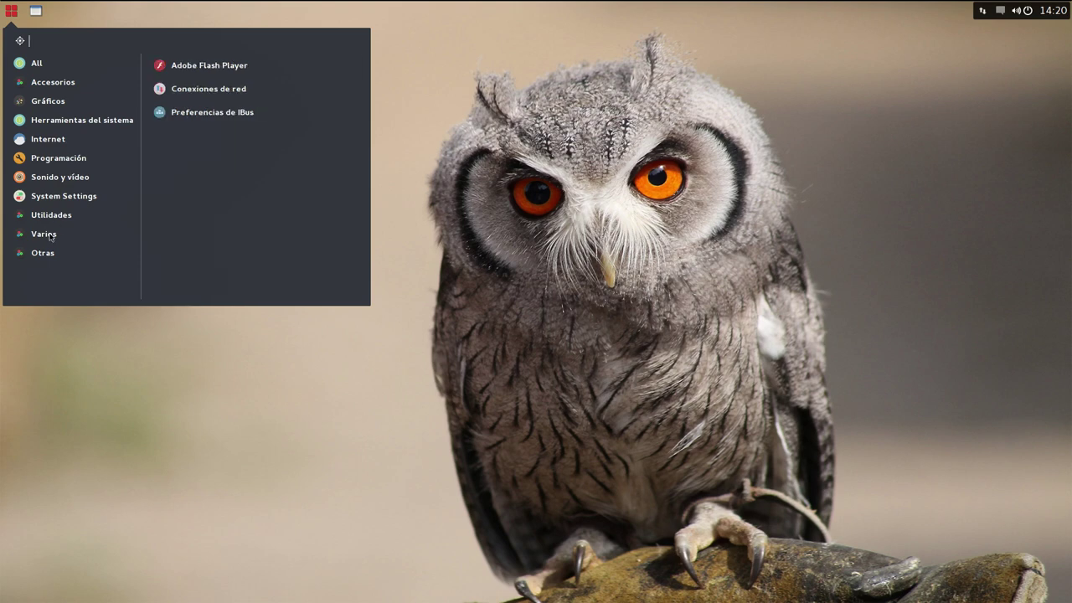
{"action": "left_click", "coordinate": [42, 252]}
{"action": "left_click", "coordinate": [195, 72]}
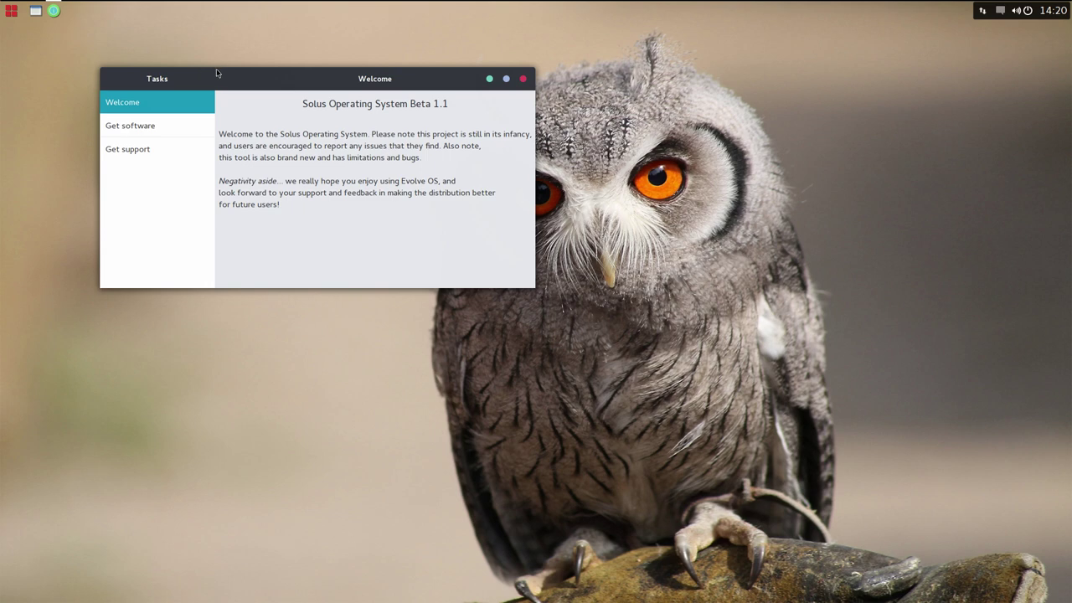
{"action": "left_click_drag", "start_coordinate": [253, 77], "coordinate": [326, 124]}
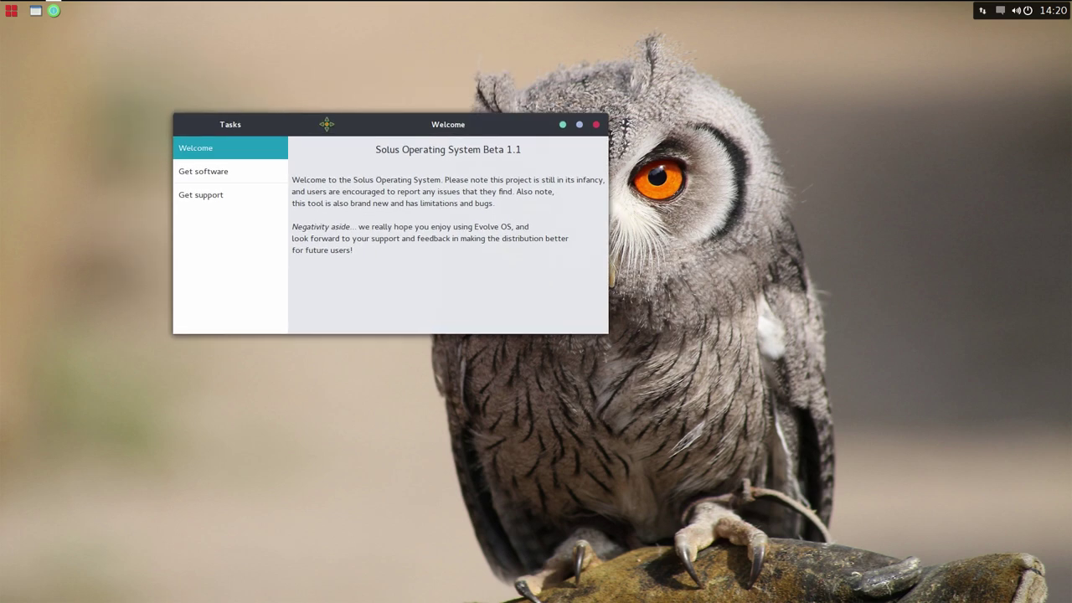
View the welcome tool's Get software, Get support and Welcome pages, and close the tool.
{"action": "left_click", "coordinate": [195, 174]}
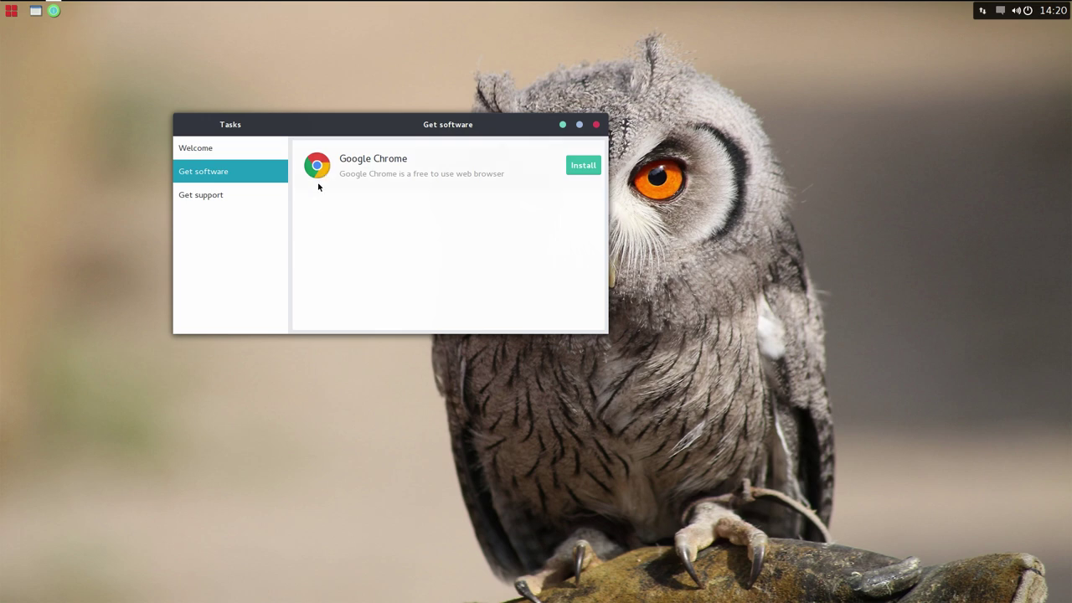
{"action": "left_click", "coordinate": [213, 195]}
{"action": "left_click", "coordinate": [205, 159]}
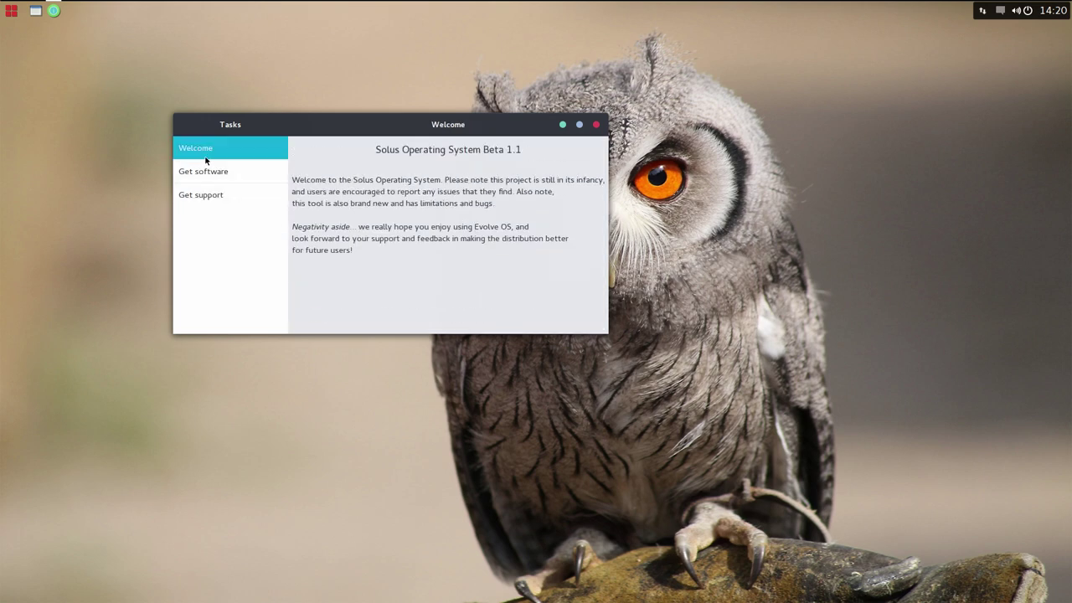
{"action": "left_click", "coordinate": [209, 172]}
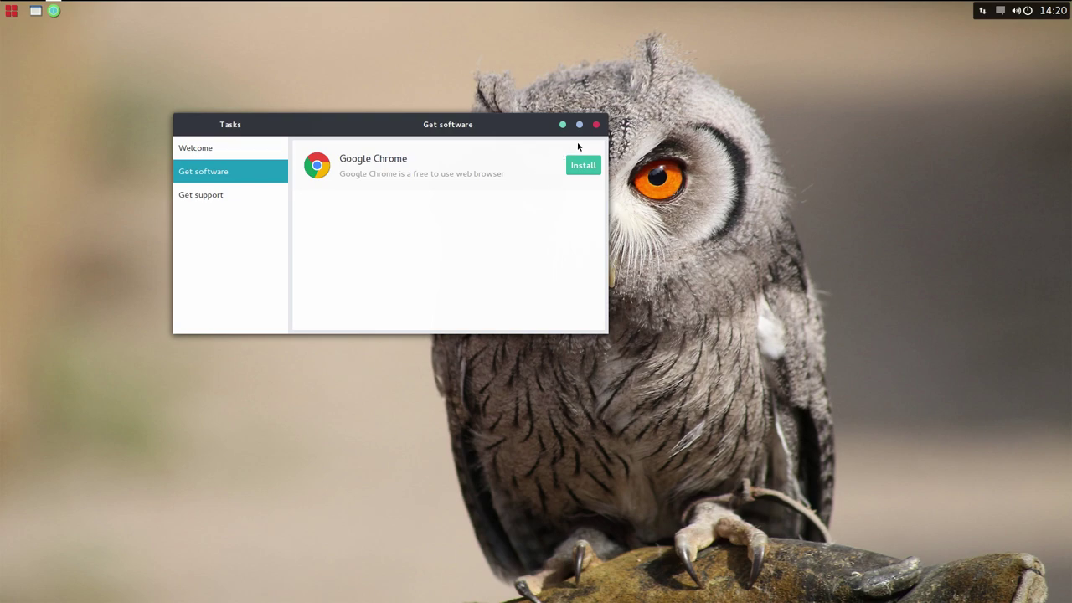
{"action": "left_click", "coordinate": [595, 125]}
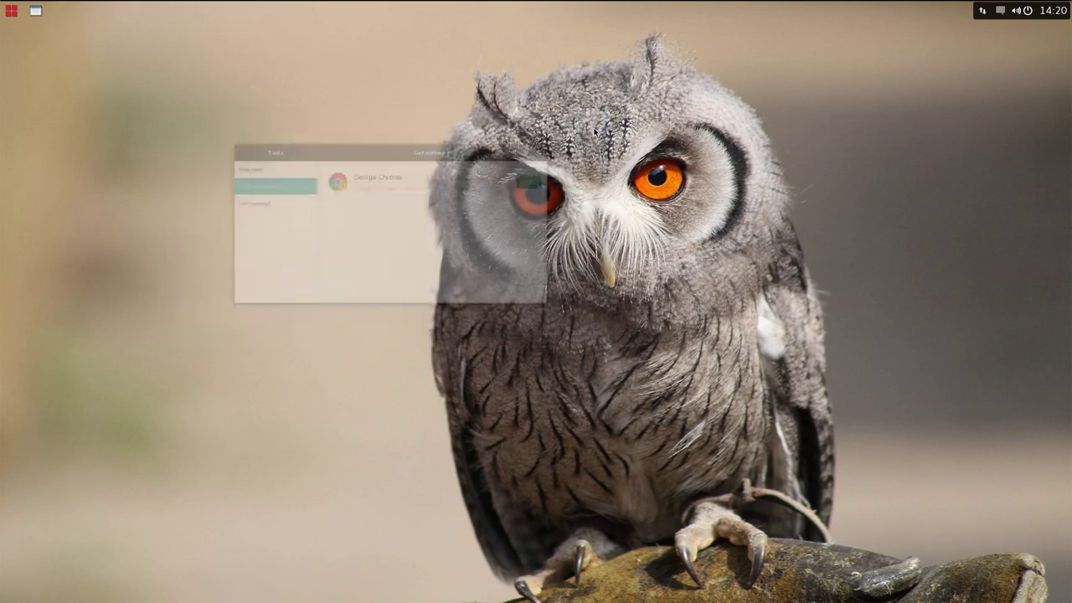
Open a terminal and enlarge its window to cover most of the desktop.
{"action": "left_click", "coordinate": [12, 11]}
{"action": "left_click", "coordinate": [183, 90]}
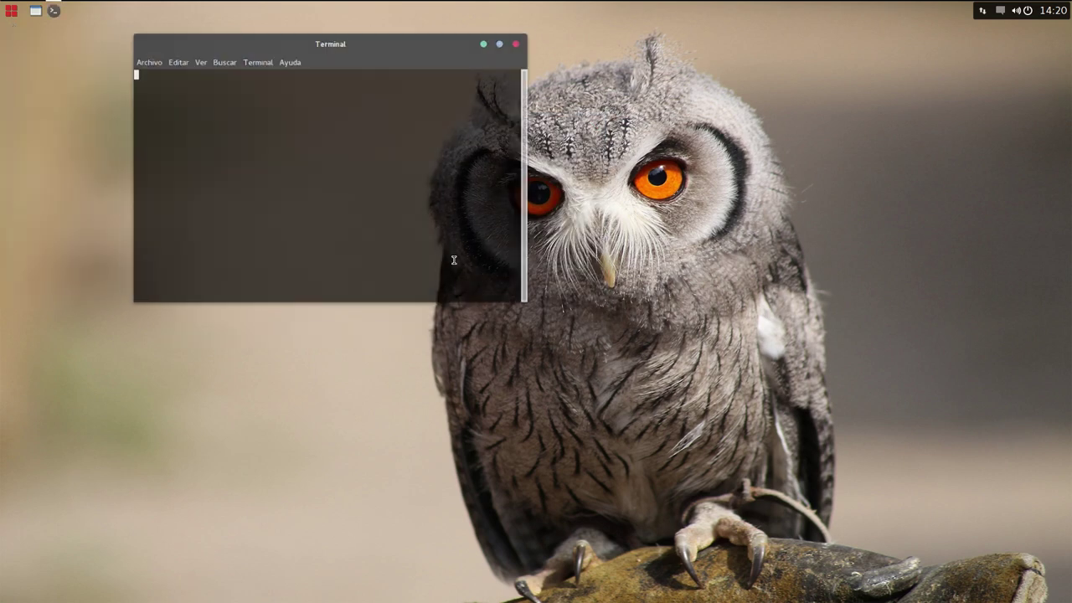
{"action": "left_click_drag", "start_coordinate": [538, 323], "coordinate": [1011, 478]}
{"action": "left_click_drag", "start_coordinate": [575, 42], "coordinate": [494, 59]}
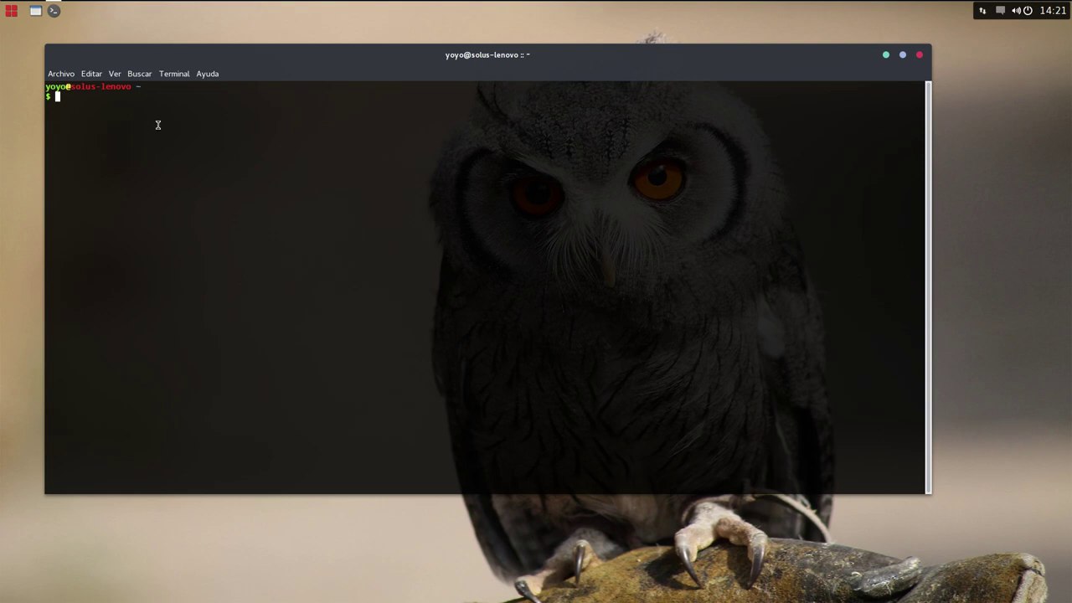
Show the eopkg package manager's help with "eopkg -h" and maximize the terminal to read the full command list.
{"action": "type", "text": "p"}
{"action": "key", "text": "BackSpace"}
{"action": "key", "text": "BackSpace"}
{"action": "key", "text": "BackSpace"}
{"action": "type", "text": "eopkg -h"}
{"action": "key", "text": "Return"}
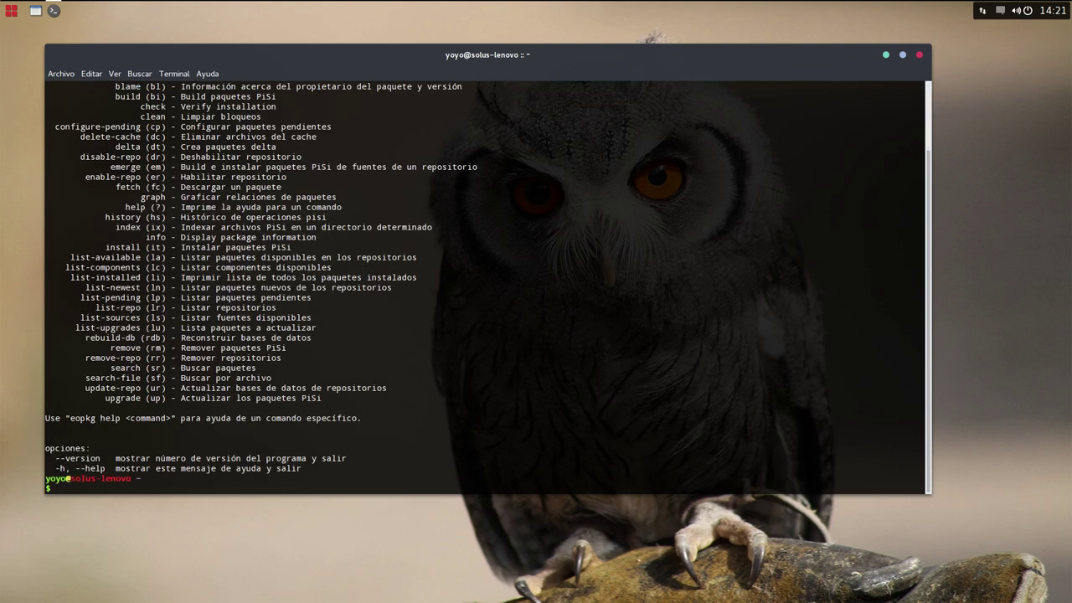
{"action": "left_click", "coordinate": [903, 55]}
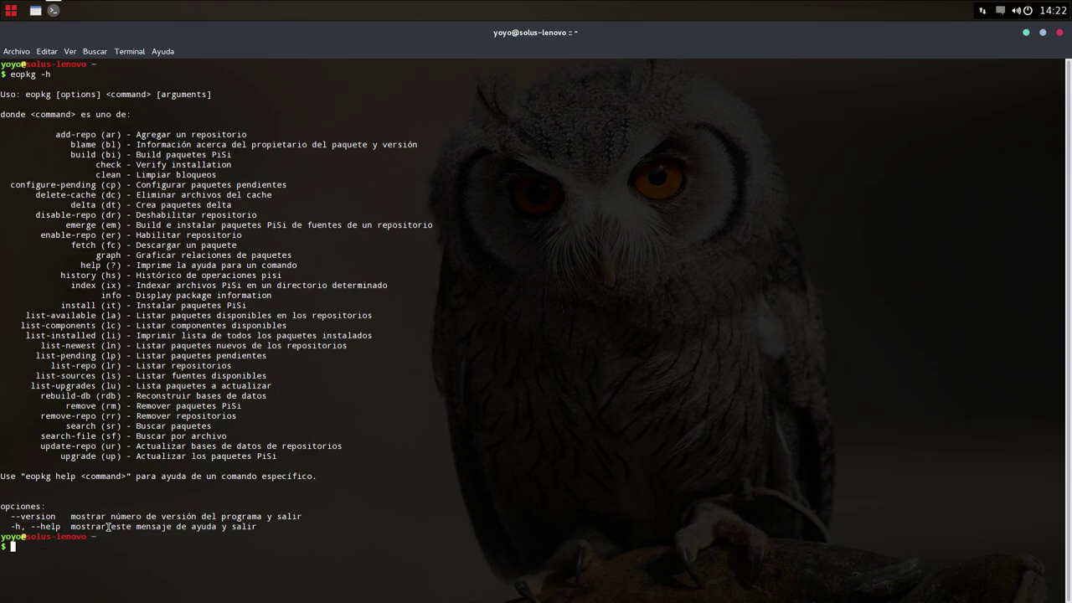
Update the system packages with "sudo eopkg up", entering the account password, and highlight the closing lines of the output.
{"action": "type", "text": "sudo eopkg up"}
{"action": "key", "text": "Return"}
{"action": "key", "text": "Return"}
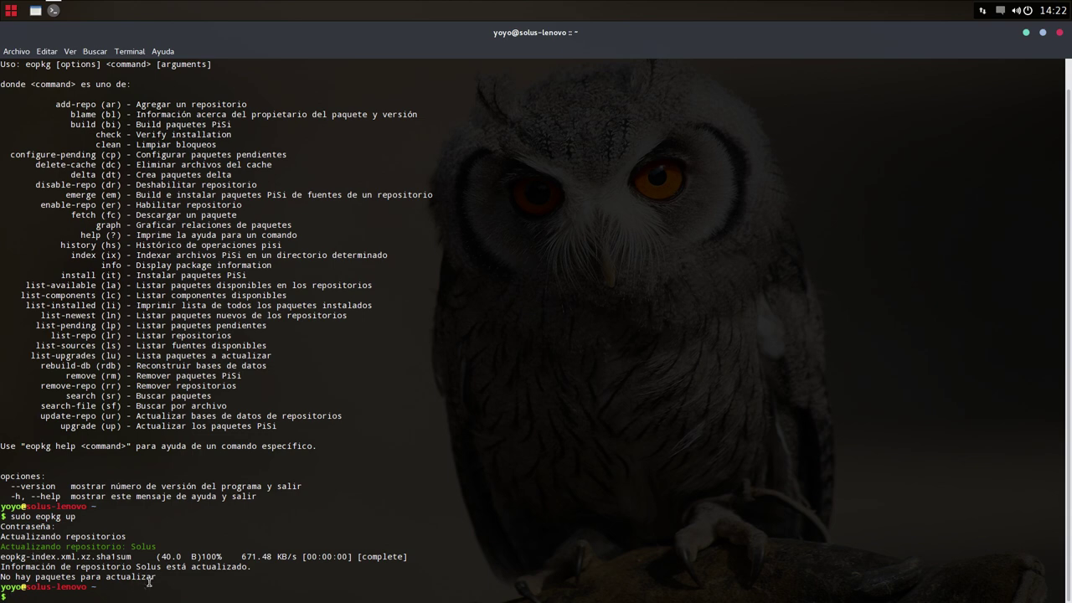
{"action": "left_click_drag", "start_coordinate": [168, 577], "coordinate": [1, 556]}
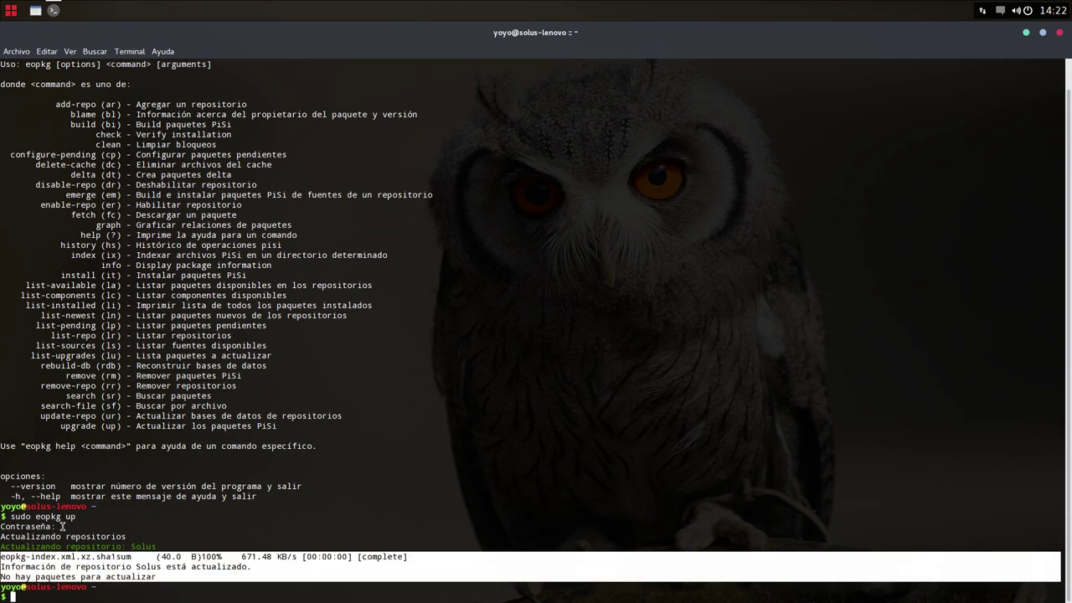
{"action": "left_click", "coordinate": [124, 586]}
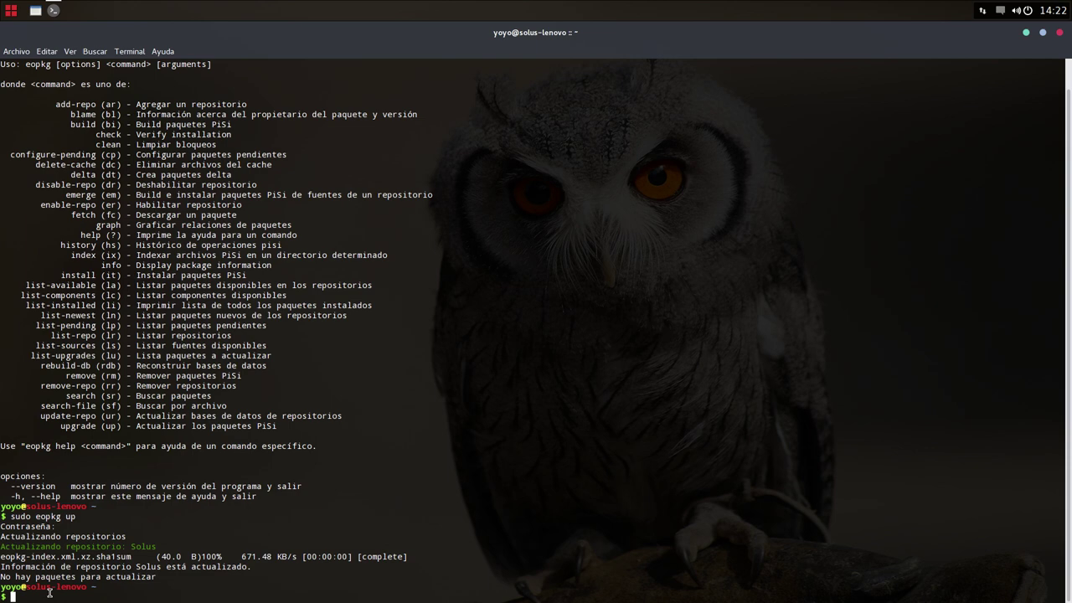
Install Pidgin with "sudo eopkg it pidgin", and uninstall it with "sudo pisi rm pidgin".
{"action": "type", "text": "sudo eopkg it pidgin"}
{"action": "key", "text": "Return"}
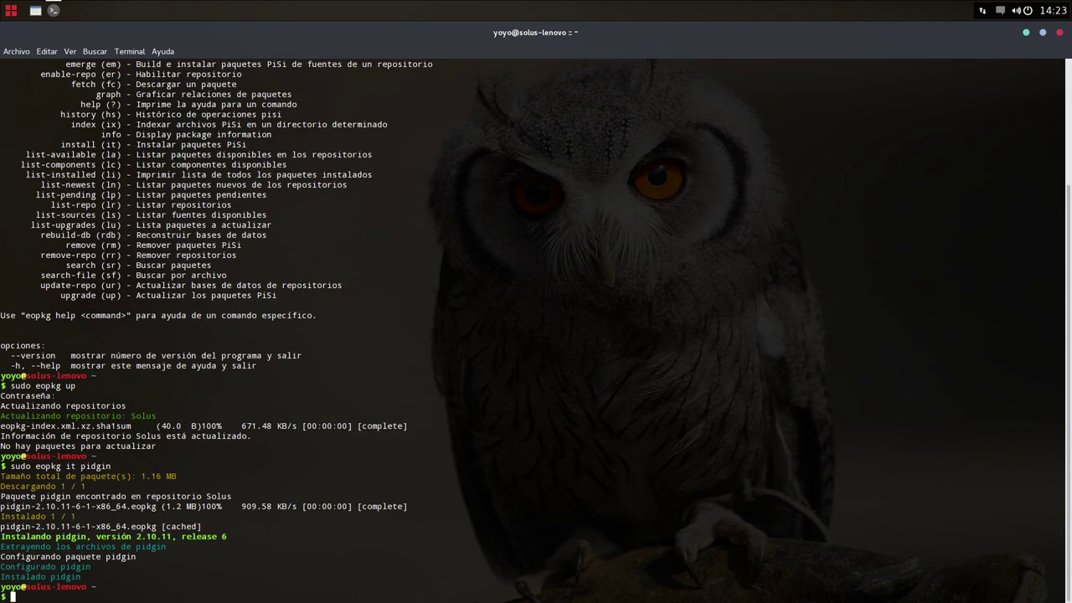
{"action": "type", "text": "sudo rm"}
{"action": "key", "text": "BackSpace"}
{"action": "key", "text": "BackSpace"}
{"action": "key", "text": "BackSpace"}
{"action": "type", "text": "pisi rm pidgin"}
{"action": "key", "text": "Return"}
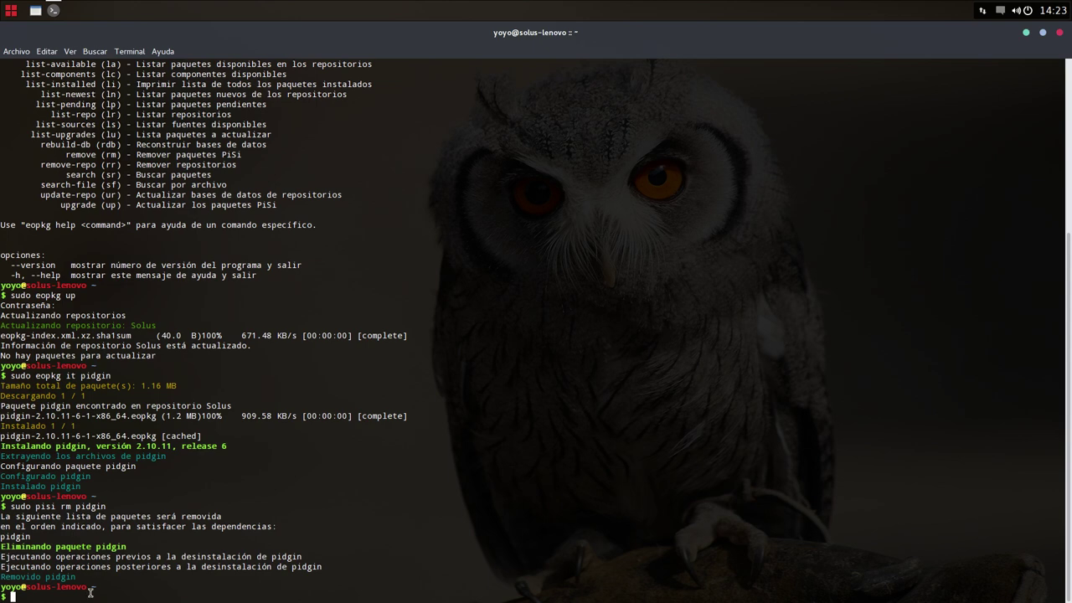
Restore the terminal to its smaller window, show the system information with "inxi -S", and minimize the terminal.
{"action": "left_click", "coordinate": [1041, 33]}
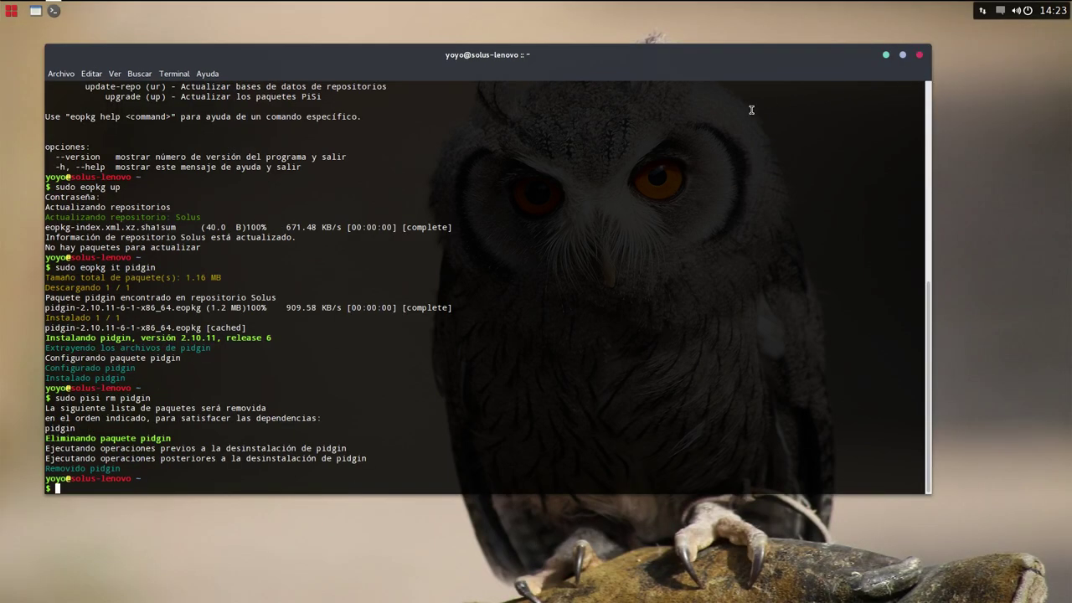
{"action": "left_click_drag", "start_coordinate": [611, 52], "coordinate": [621, 58]}
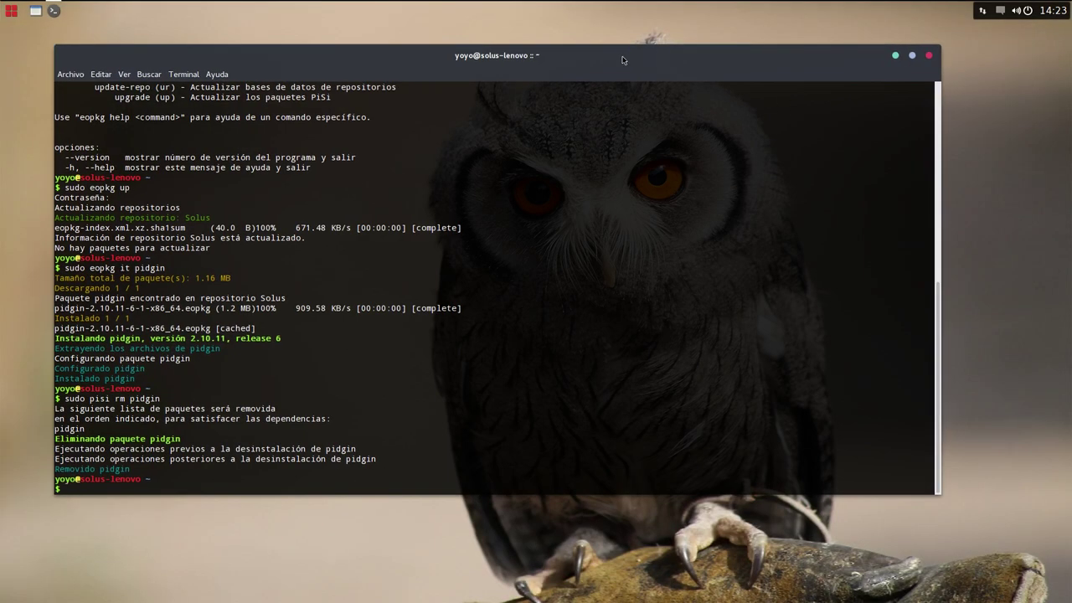
{"action": "type", "text": "inxi -S"}
{"action": "key", "text": "Return"}
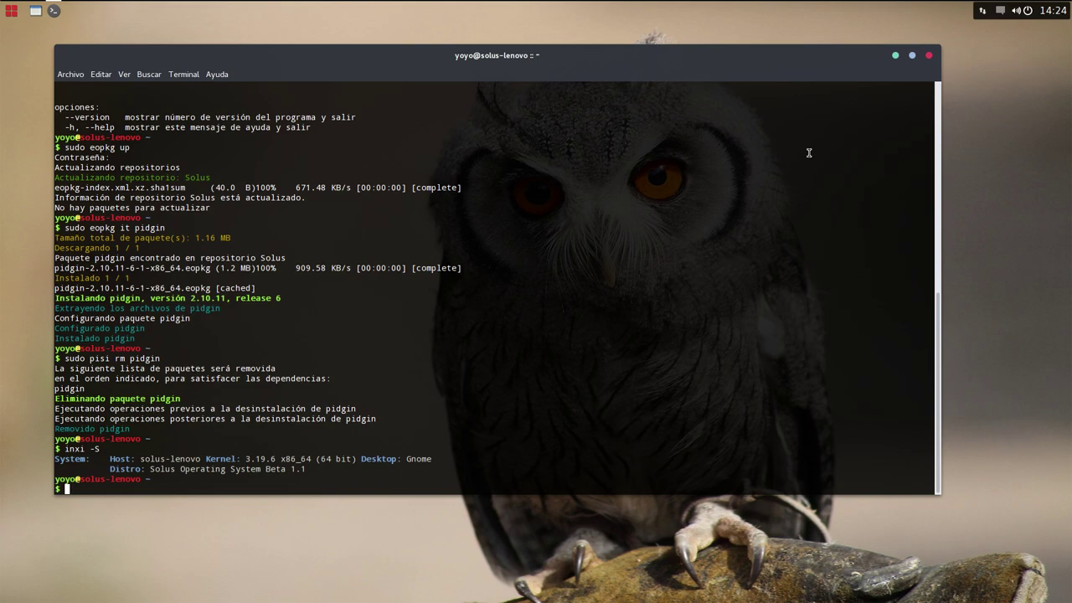
{"action": "left_click", "coordinate": [895, 55]}
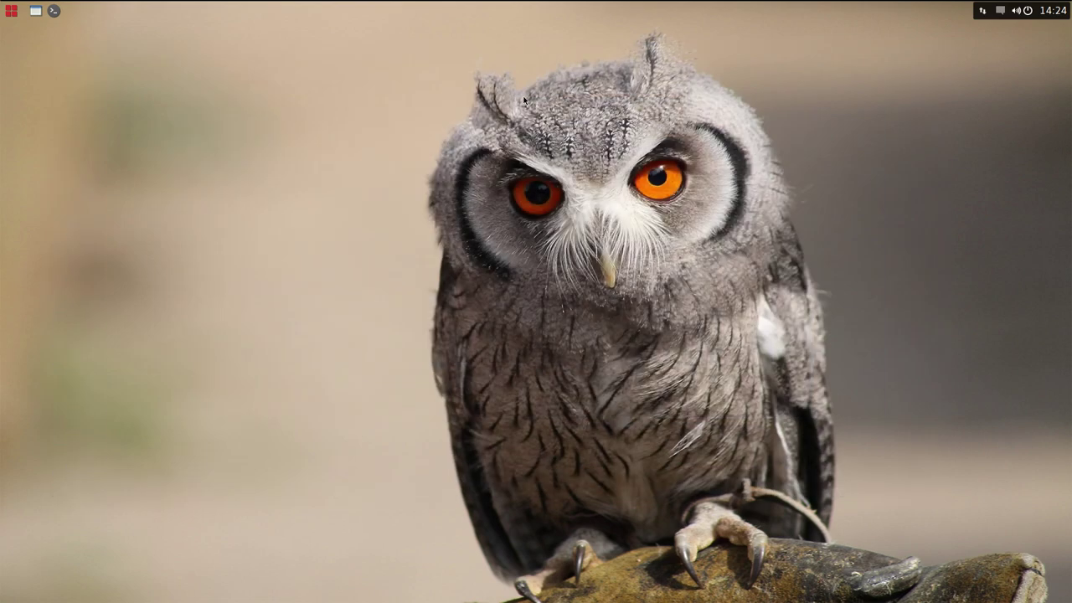
Bring up the SimpleScreenRecorder window, and open Budgie Settings from the panel with its window placed beside the recorder.
{"action": "left_click", "coordinate": [38, 12]}
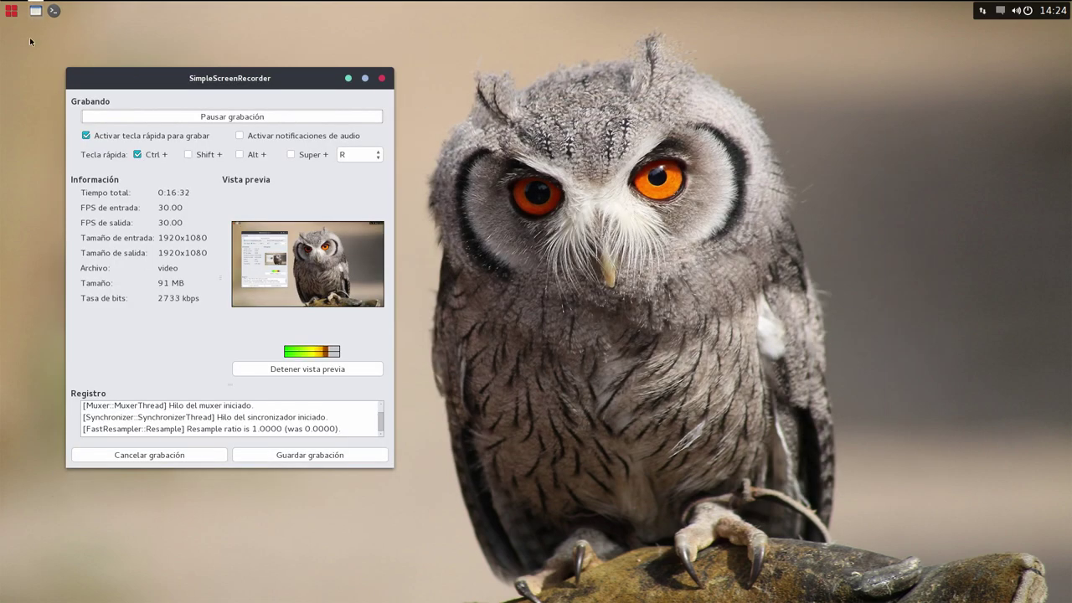
{"action": "right_click", "coordinate": [347, 8]}
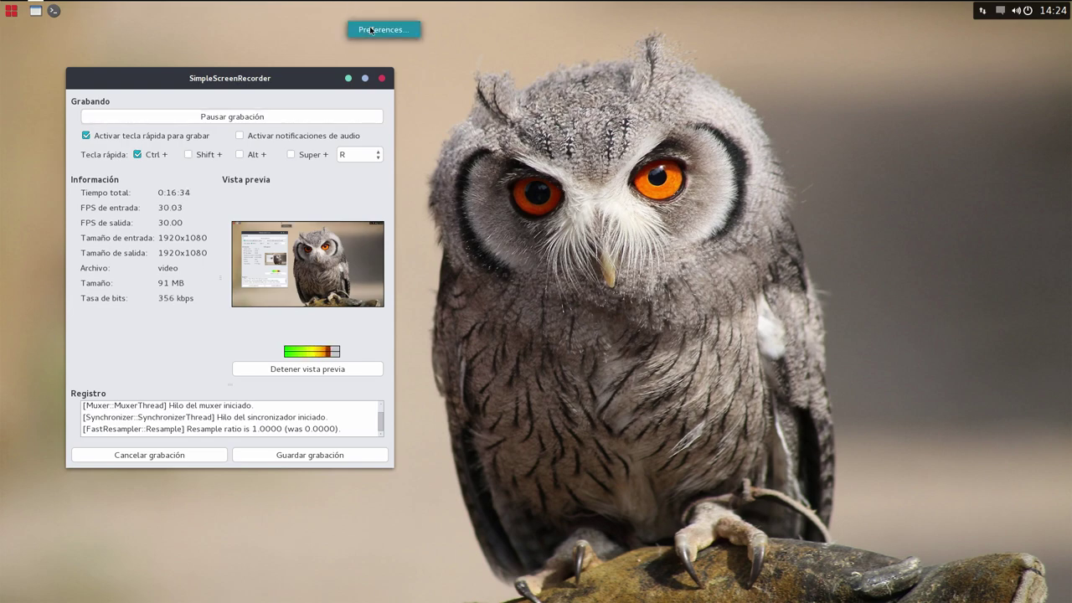
{"action": "left_click", "coordinate": [377, 28]}
{"action": "left_click_drag", "start_coordinate": [461, 212], "coordinate": [654, 122]}
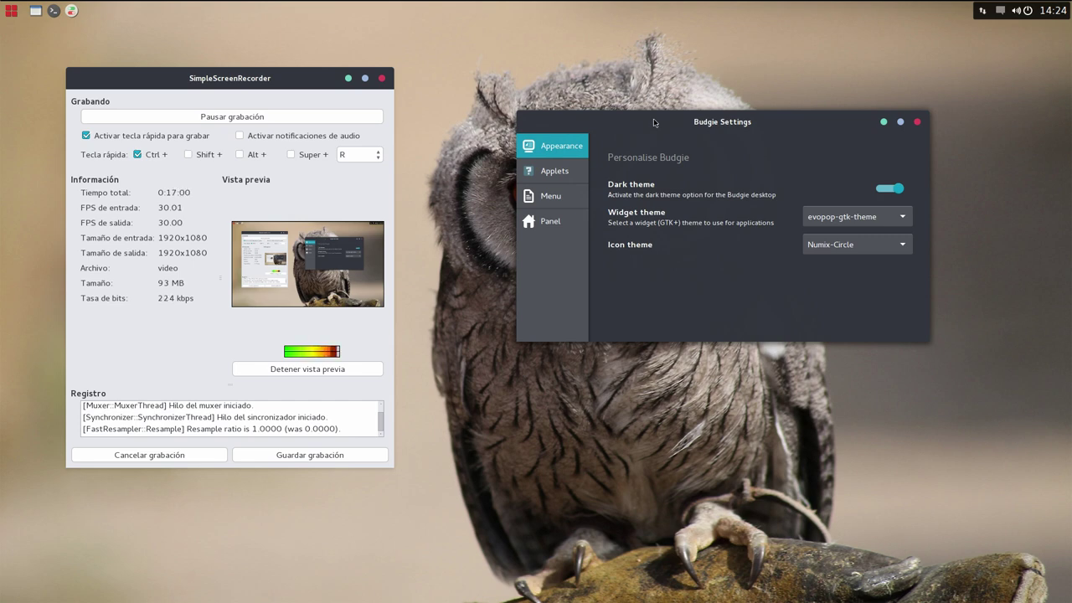
{"action": "left_click_drag", "start_coordinate": [746, 119], "coordinate": [756, 62]}
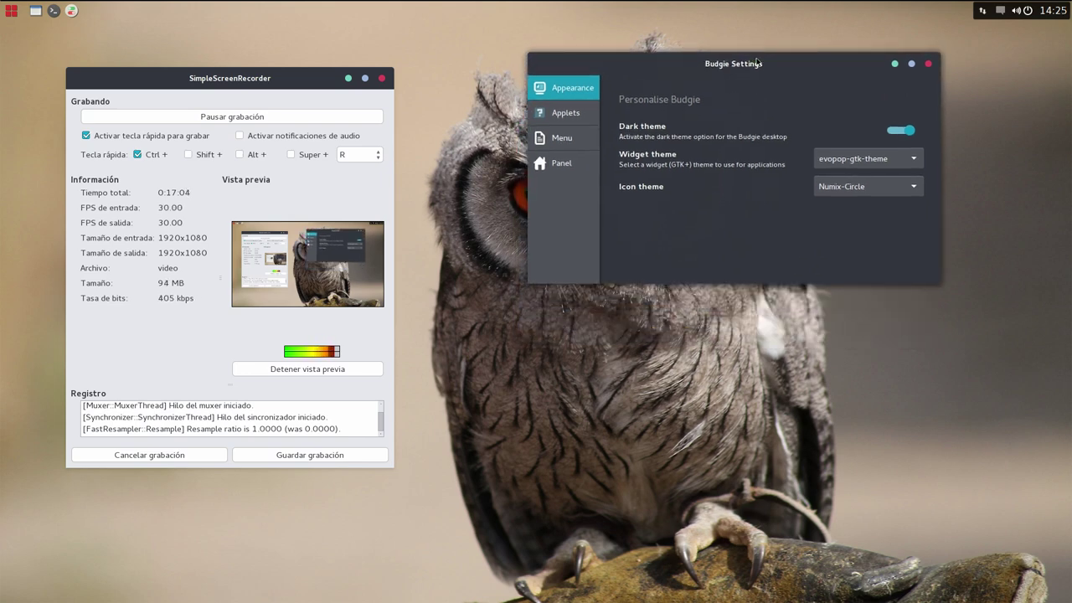